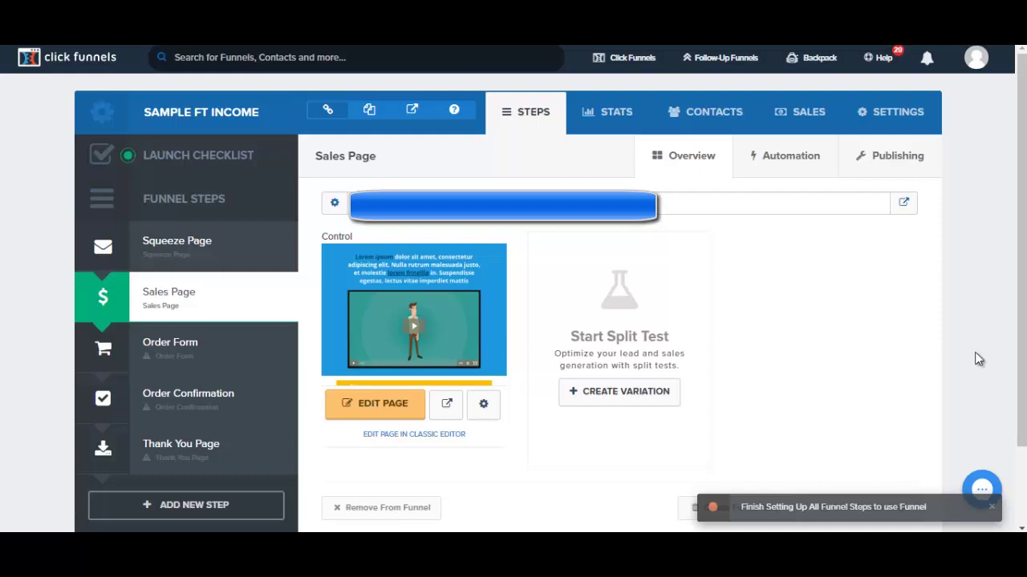
# Open the Sample FT Income funnel's Sales Page in the page editor in a new tab.
pyautogui.rightClick(381, 407)
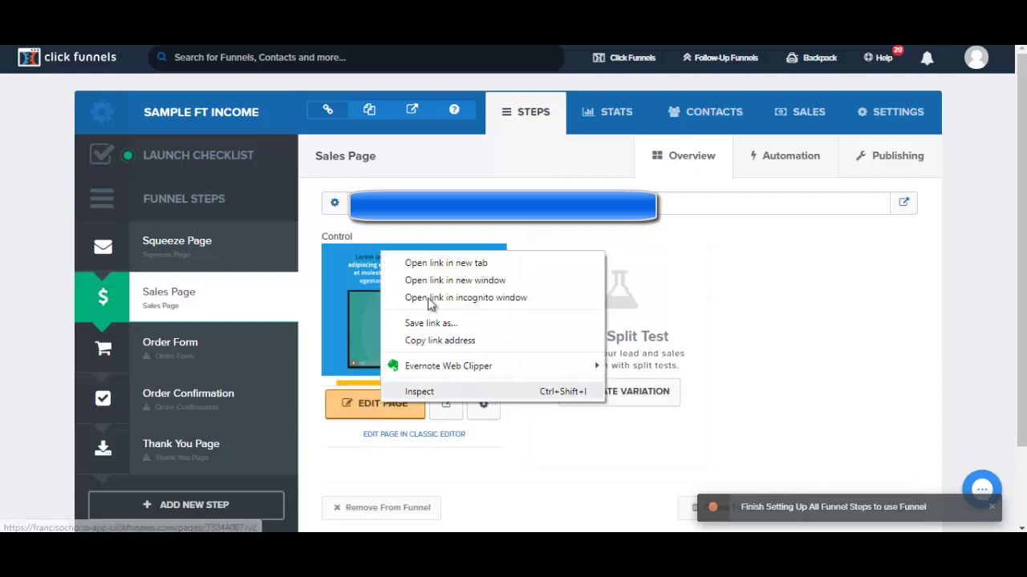
pyautogui.click(440, 268)
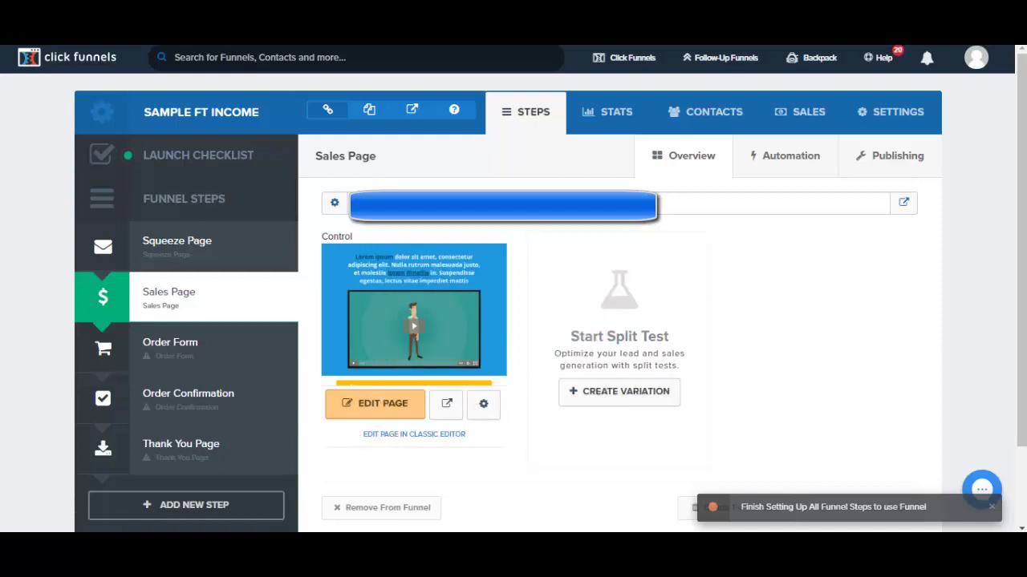
pyautogui.hotkey('ctrl', 'Tab')
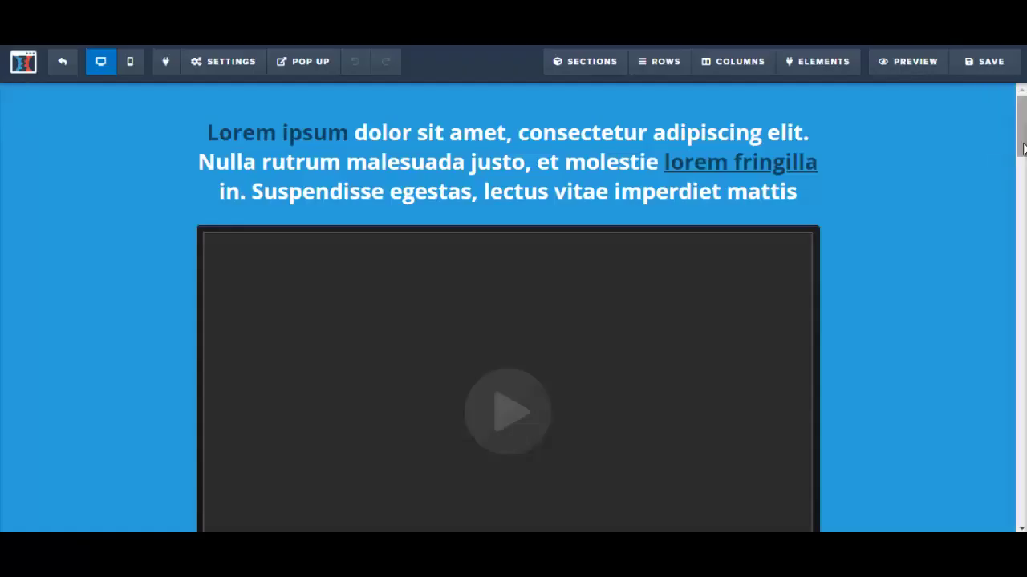
# Scroll down to look over the sales page's lower sections.
pyautogui.moveTo(1022, 151); pyautogui.dragTo(1017, 128)
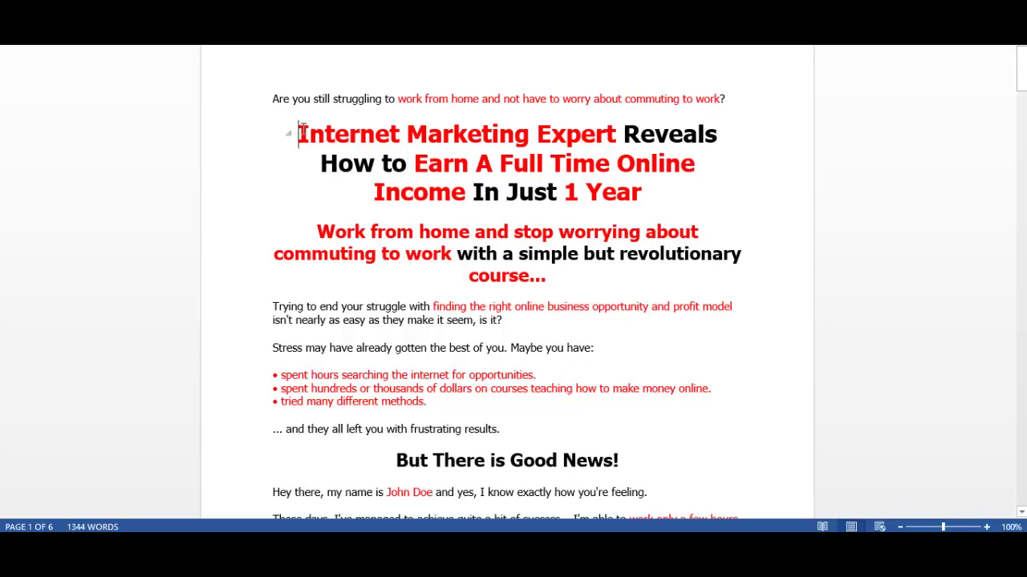
# Select the Word letter's main headline about earning a full time online income.
pyautogui.moveTo(301, 130); pyautogui.dragTo(651, 183)
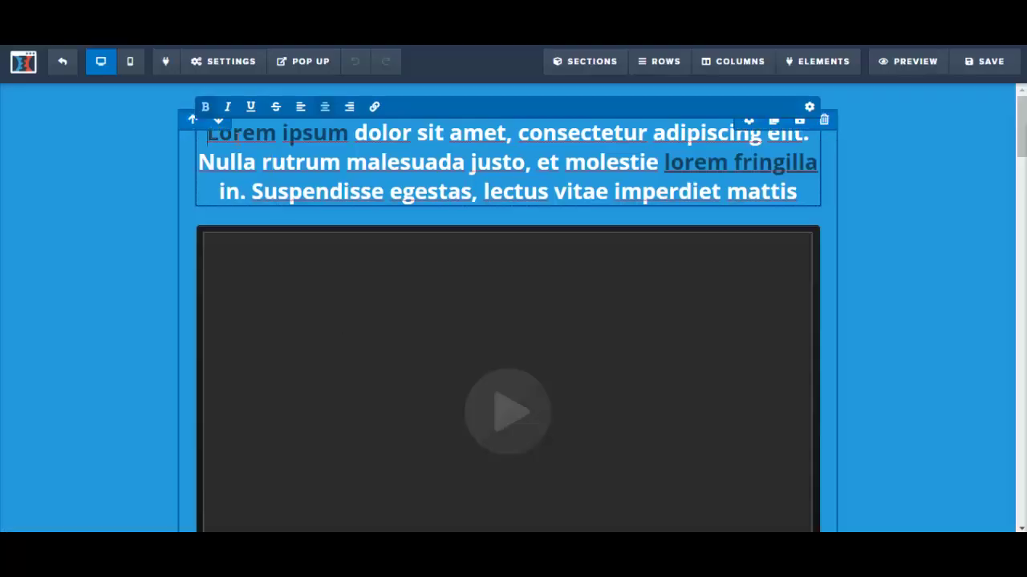
# Paste the 'Internet Marketing Expert Reveals… In Just 1 Year' headline over the Lorem ipsum text and check its text colour.
pyautogui.write('Internet Marketing Expert Reveals How to Earn A Full Time Online Income In Just 1 Year')
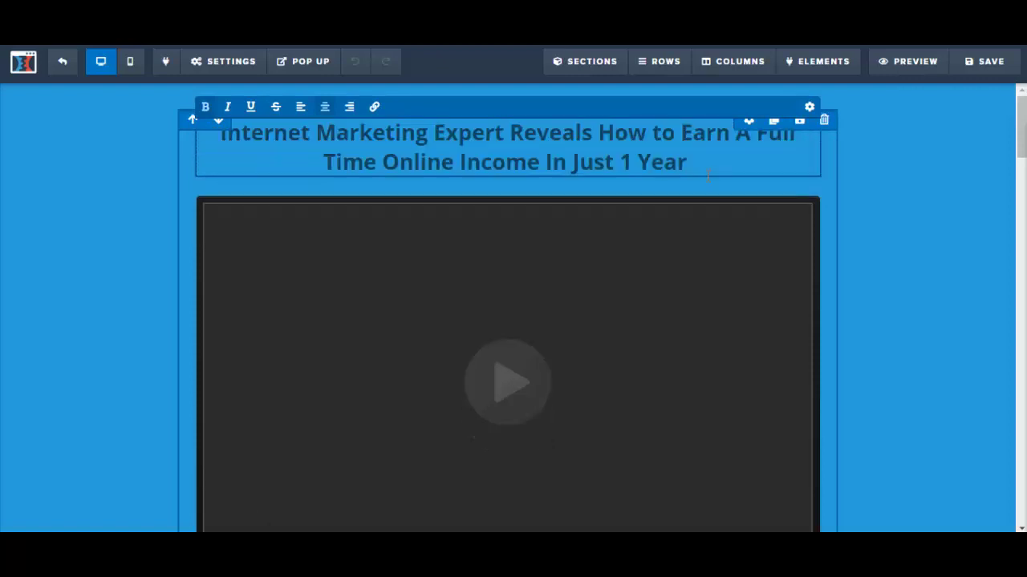
pyautogui.click(906, 175)
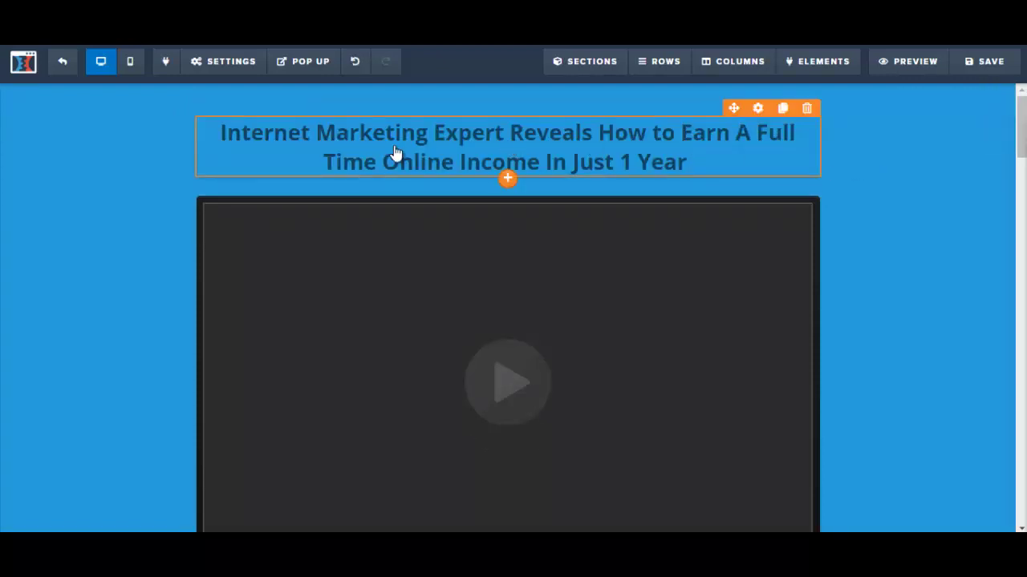
pyautogui.click(345, 153)
pyautogui.moveTo(222, 135); pyautogui.dragTo(708, 154)
pyautogui.hotkey('ctrl', 'c')
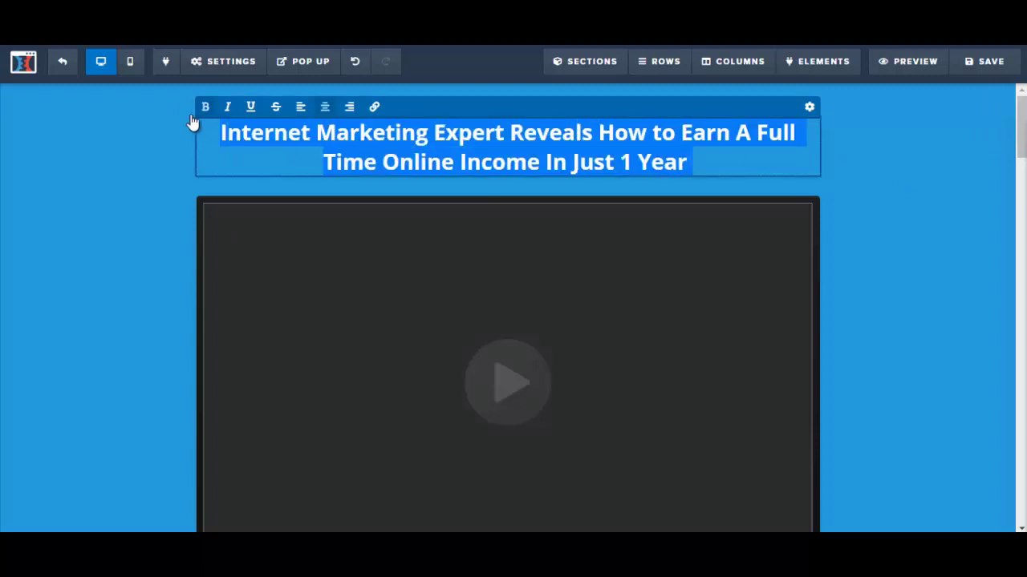
pyautogui.click(809, 108)
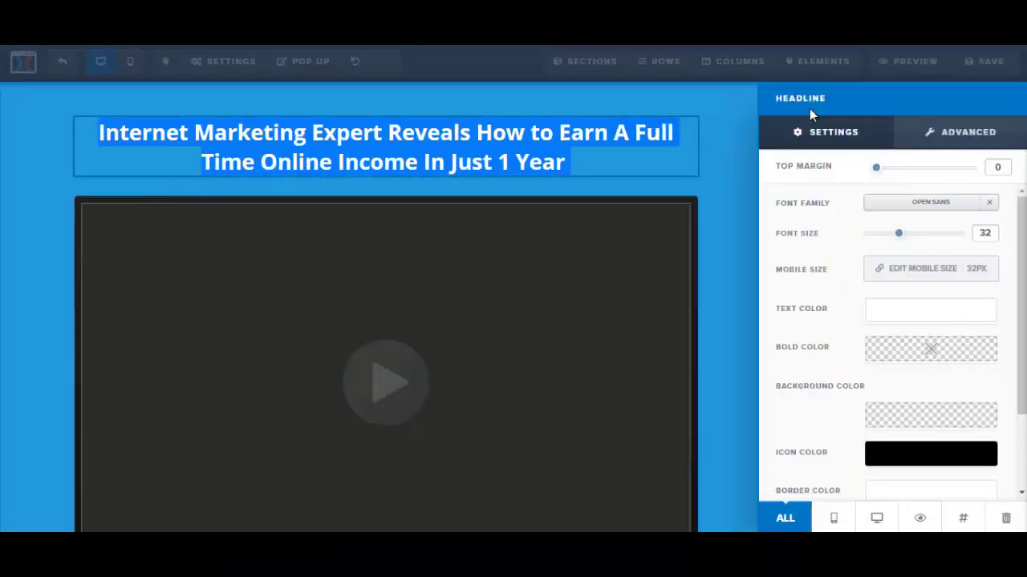
pyautogui.click(899, 315)
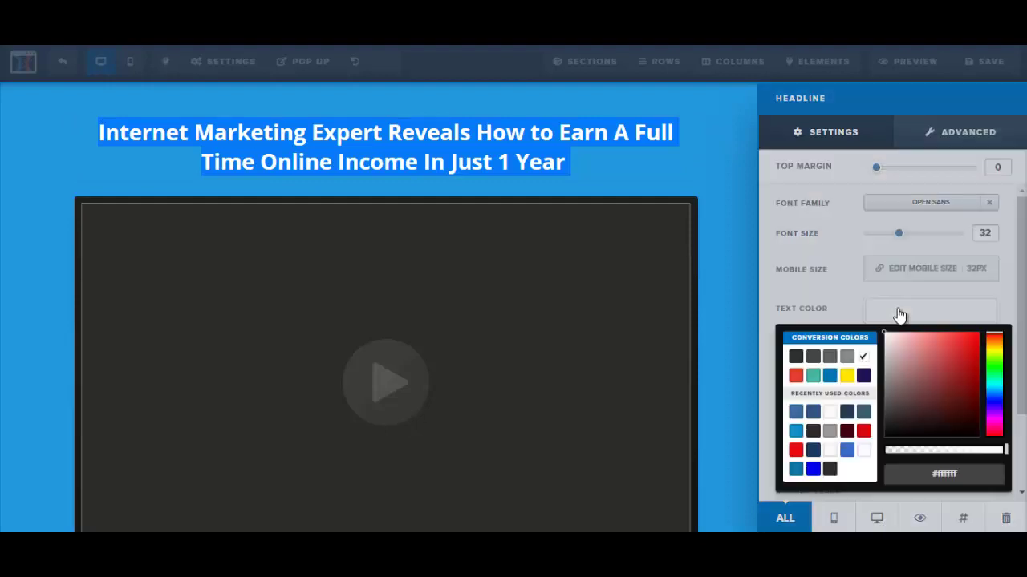
pyautogui.click(678, 167)
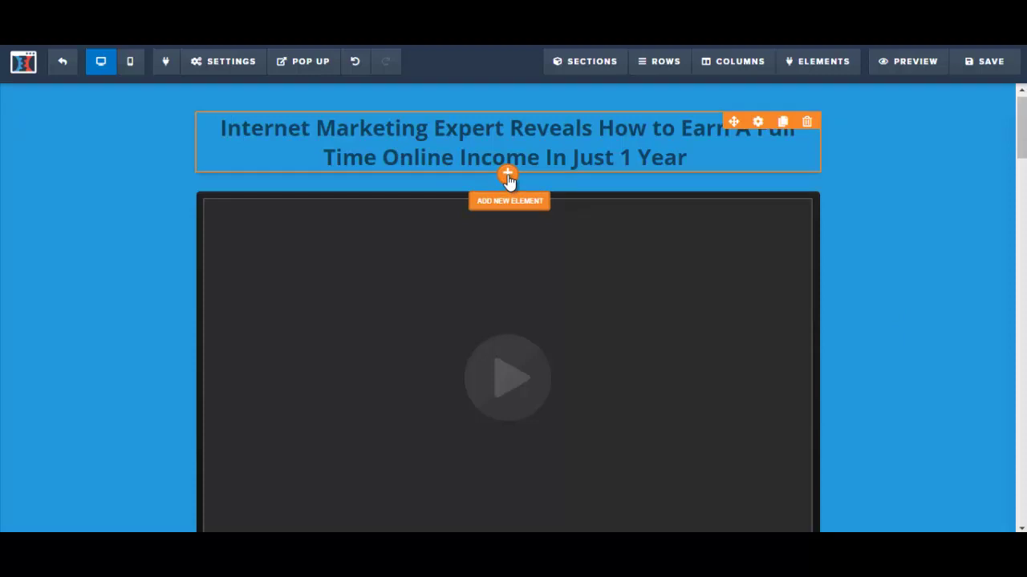
# Insert a new headline below the first and paste the same title over its placeholder.
pyautogui.click(508, 175)
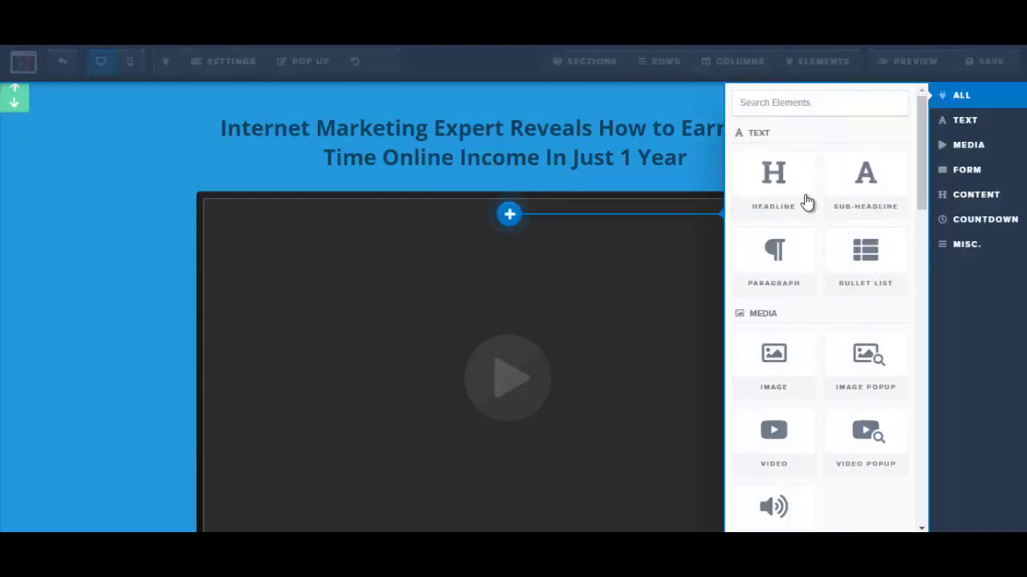
pyautogui.click(777, 186)
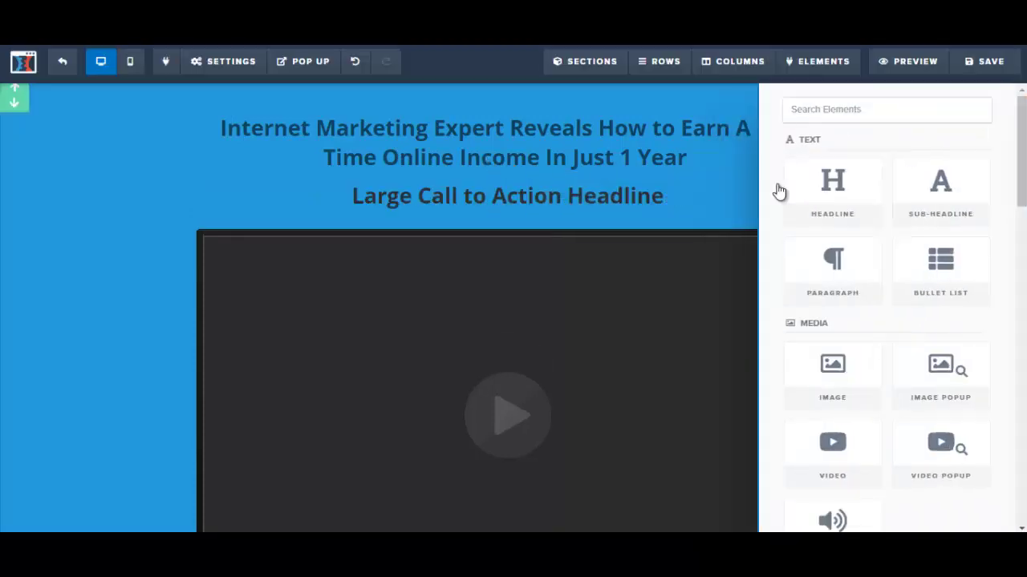
pyautogui.click(492, 206)
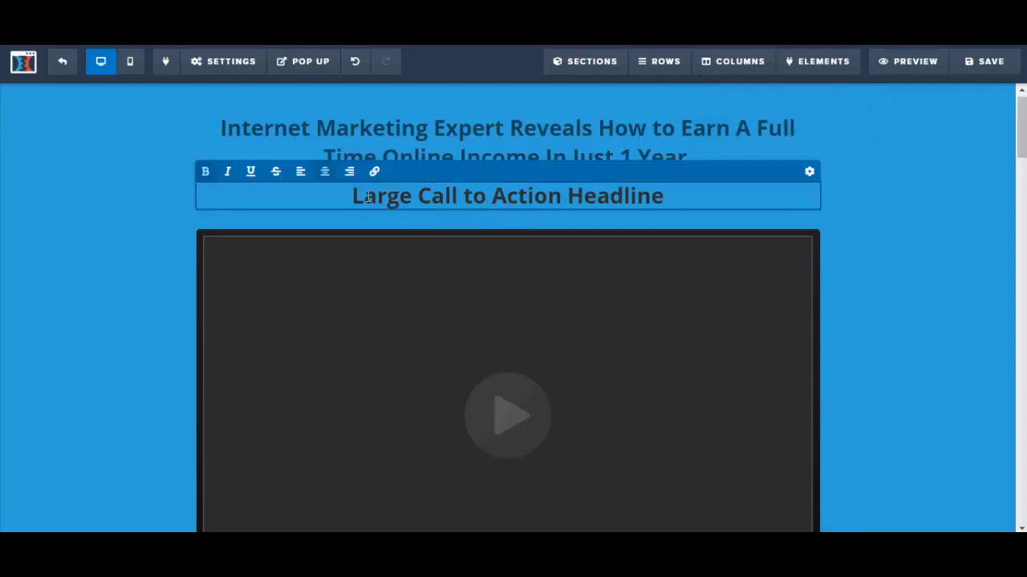
pyautogui.moveTo(352, 195); pyautogui.dragTo(688, 218)
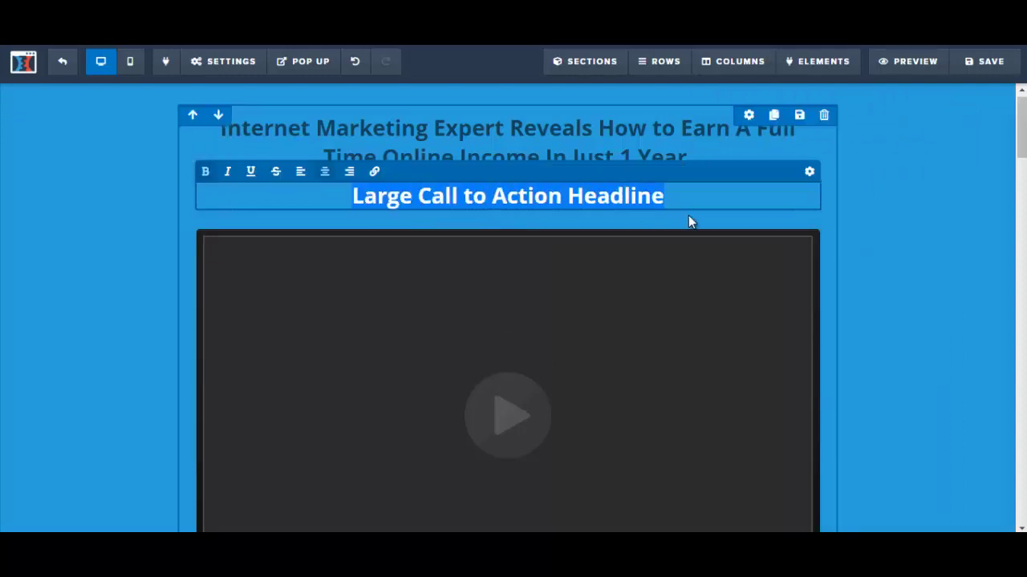
pyautogui.click(587, 196)
pyautogui.hotkey('ctrl', 'v')
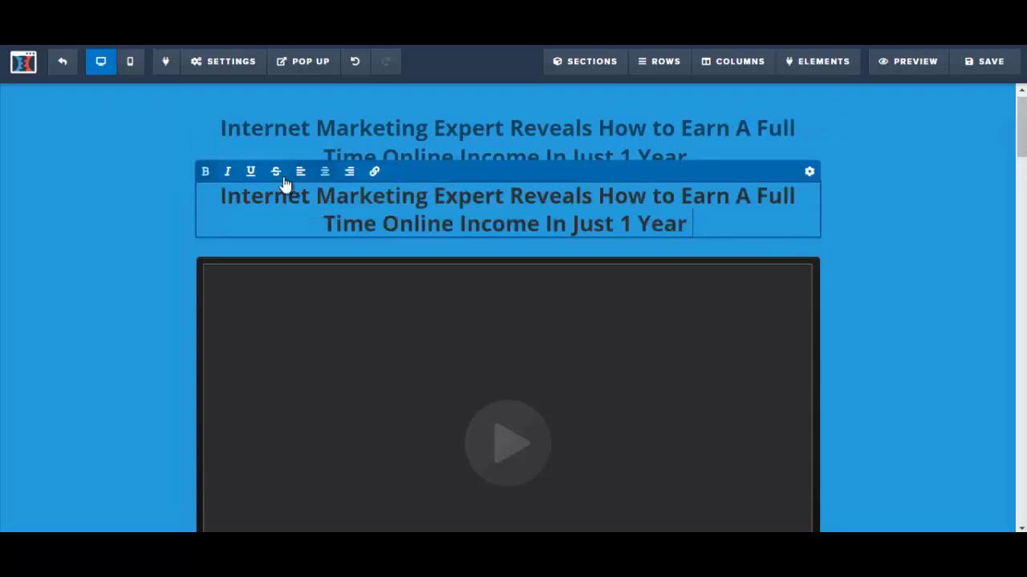
# Set the new headline's text colour to white #ffffff.
pyautogui.click(222, 196)
pyautogui.moveTo(222, 196); pyautogui.dragTo(689, 226)
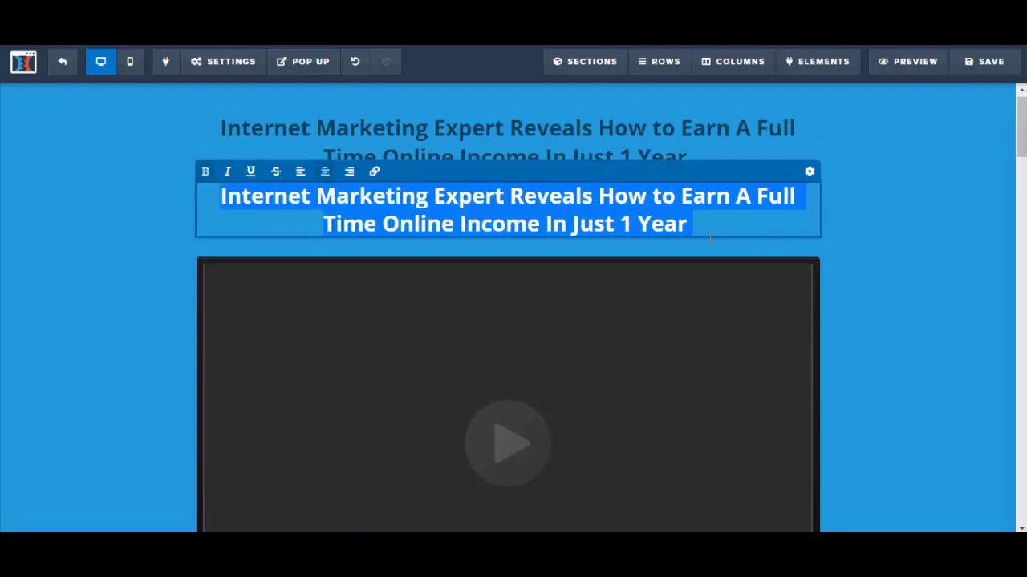
pyautogui.click(808, 173)
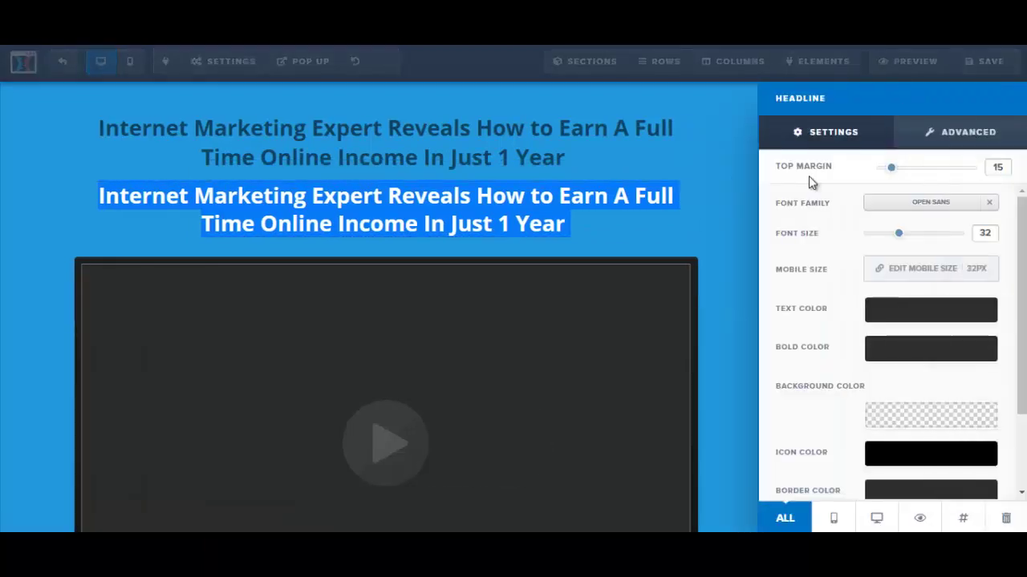
pyautogui.click(896, 314)
pyautogui.click(863, 358)
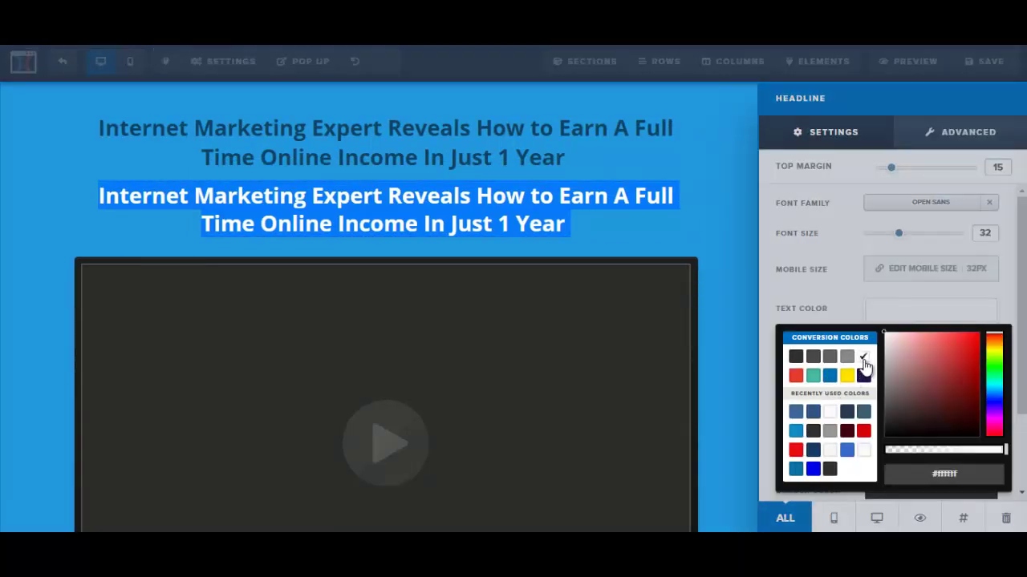
pyautogui.click(669, 230)
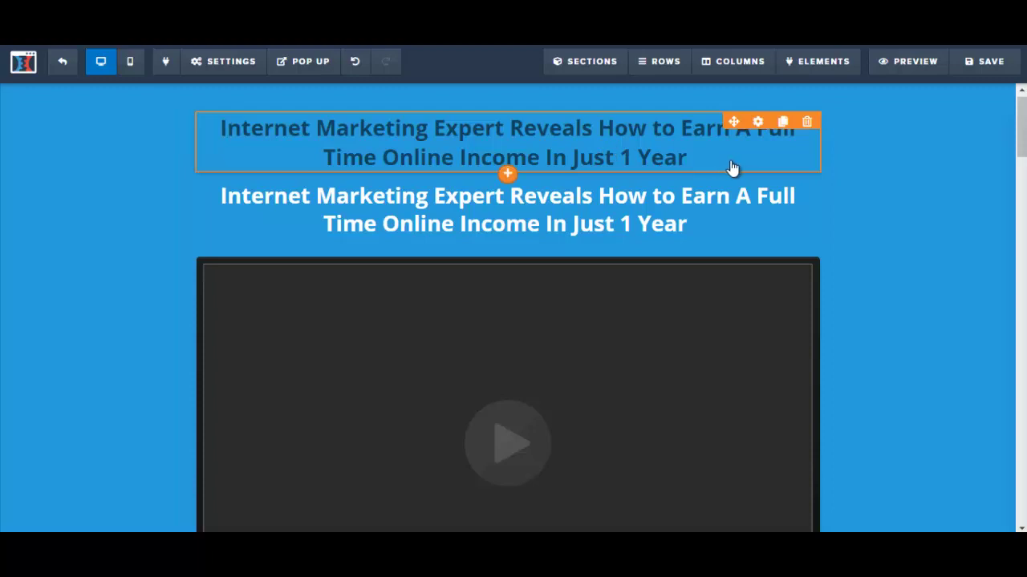
# Delete the original dark blue headline and confirm the removal.
pyautogui.click(810, 125)
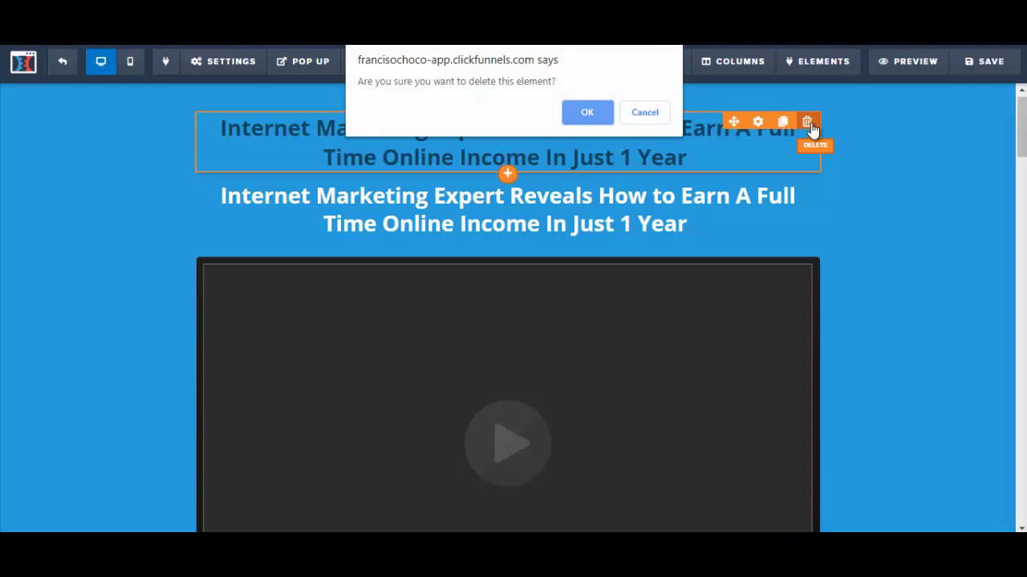
pyautogui.click(576, 118)
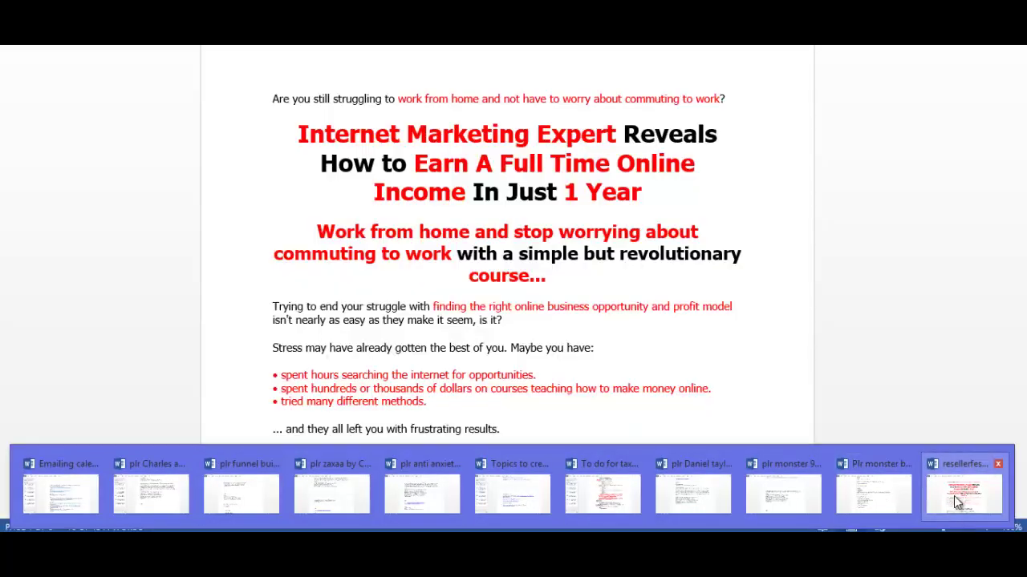
# Review the Word letter's opening line 'Are you still struggling…', then return to the editor.
pyautogui.click(954, 496)
pyautogui.click(273, 100)
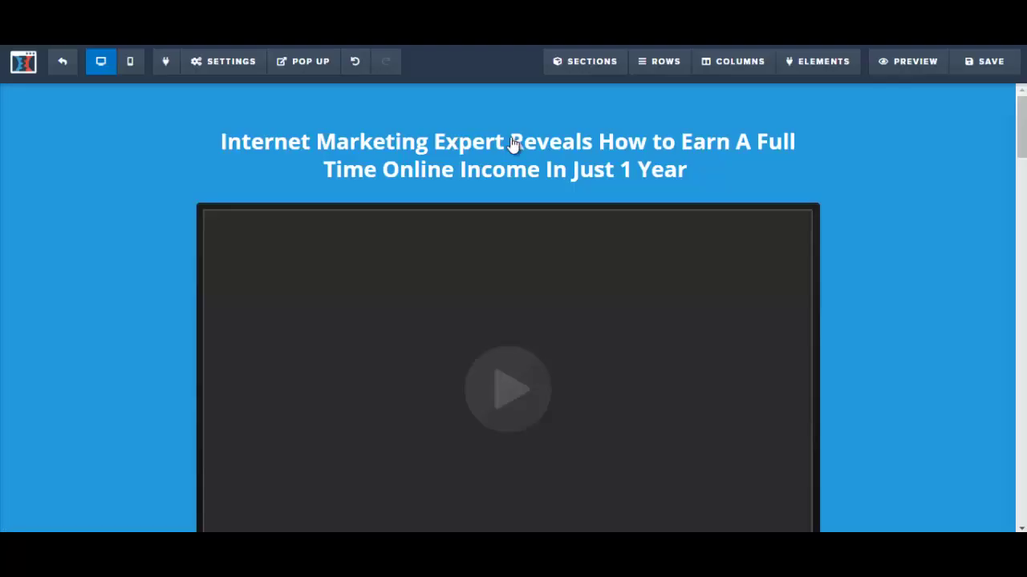
pyautogui.moveTo(511, 148)
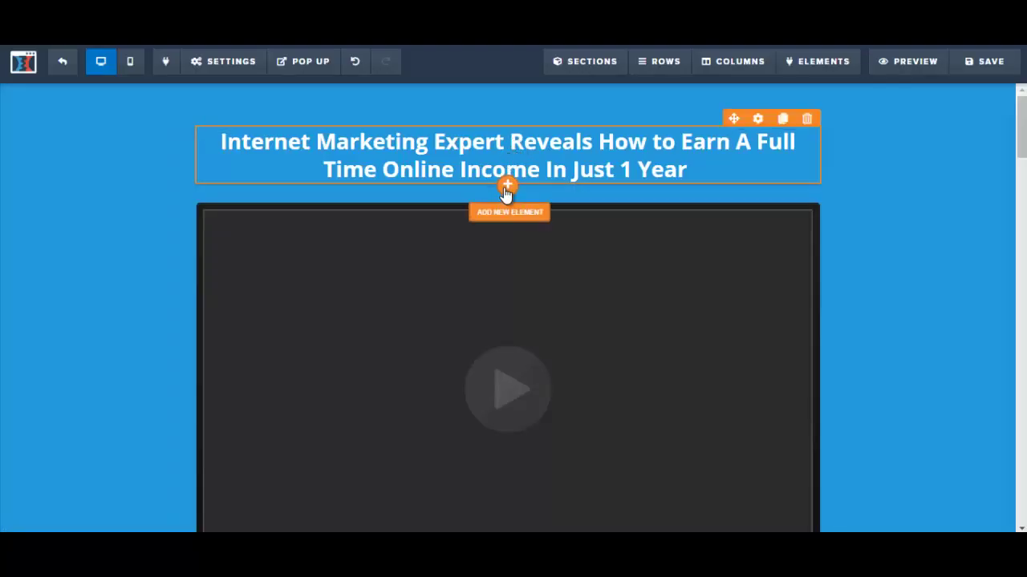
# Clone the white headline so two identical copies sit above the video.
pyautogui.click(783, 120)
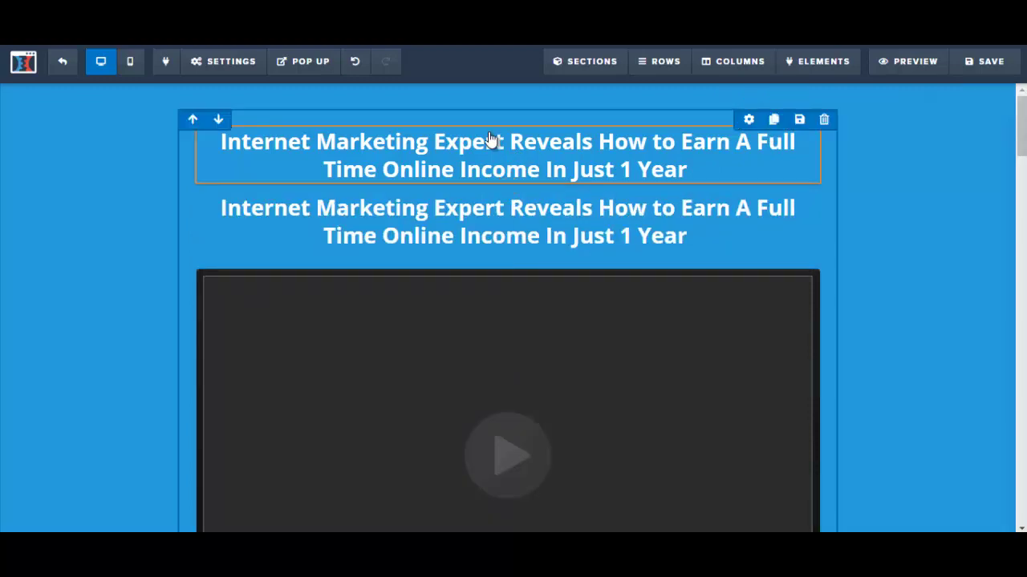
pyautogui.click(481, 164)
pyautogui.click(248, 144)
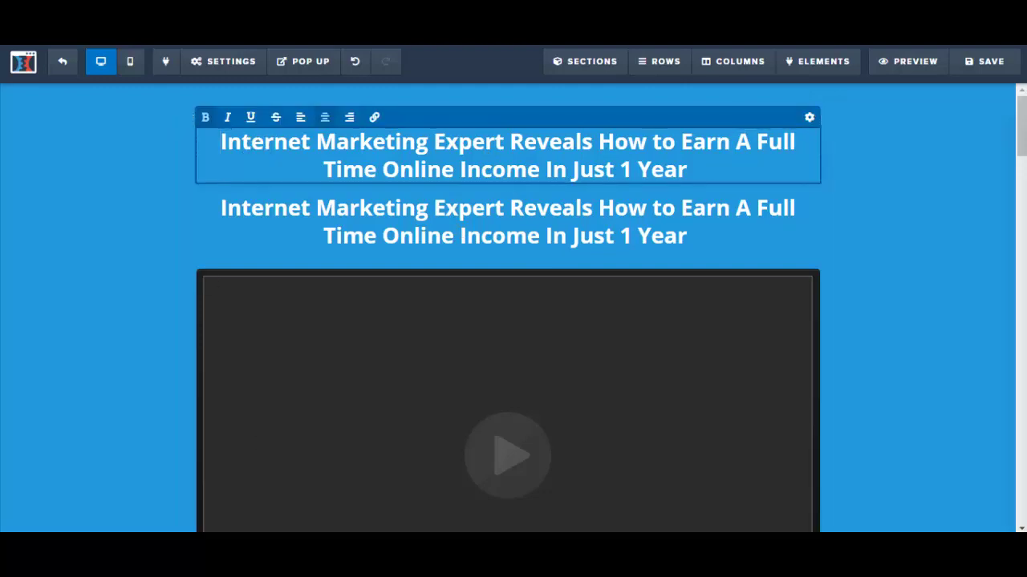
pyautogui.click(269, 553)
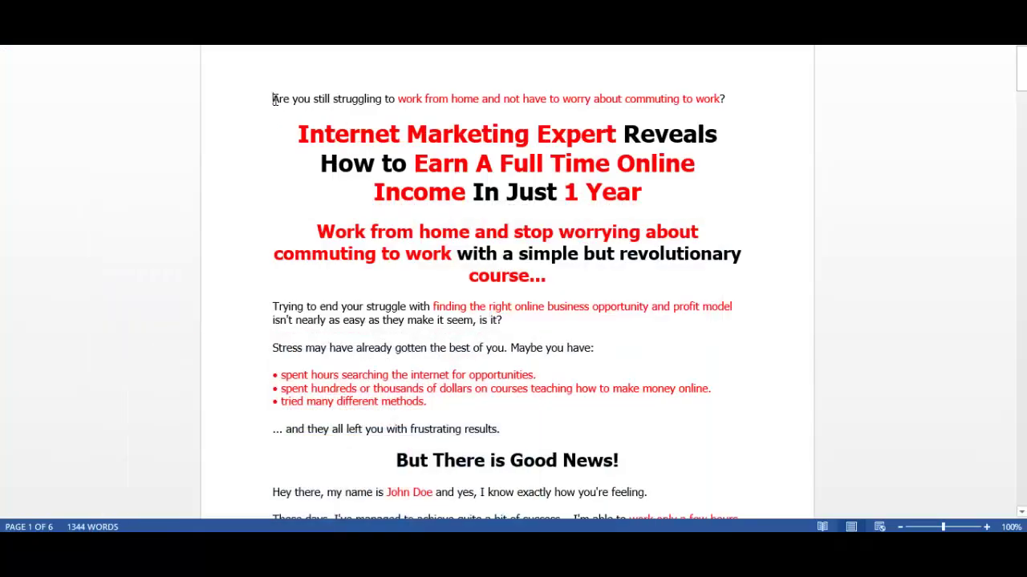
# Copy the letter's opening work-from-home question and select the top headline's text in ClickFunnels.
pyautogui.moveTo(273, 100); pyautogui.dragTo(725, 108)
pyautogui.hotkey('ctrl', 'c')
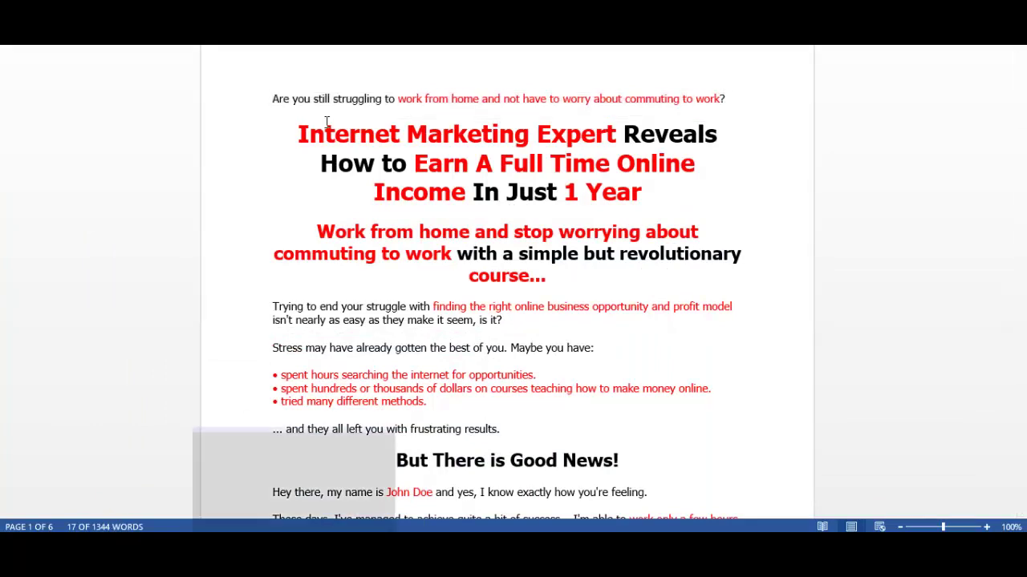
pyautogui.click(269, 554)
pyautogui.moveTo(223, 142); pyautogui.dragTo(688, 170)
# Paste the work-from-home question into the top headline and set its font size to 24.
pyautogui.hotkey('ctrl', 'v')
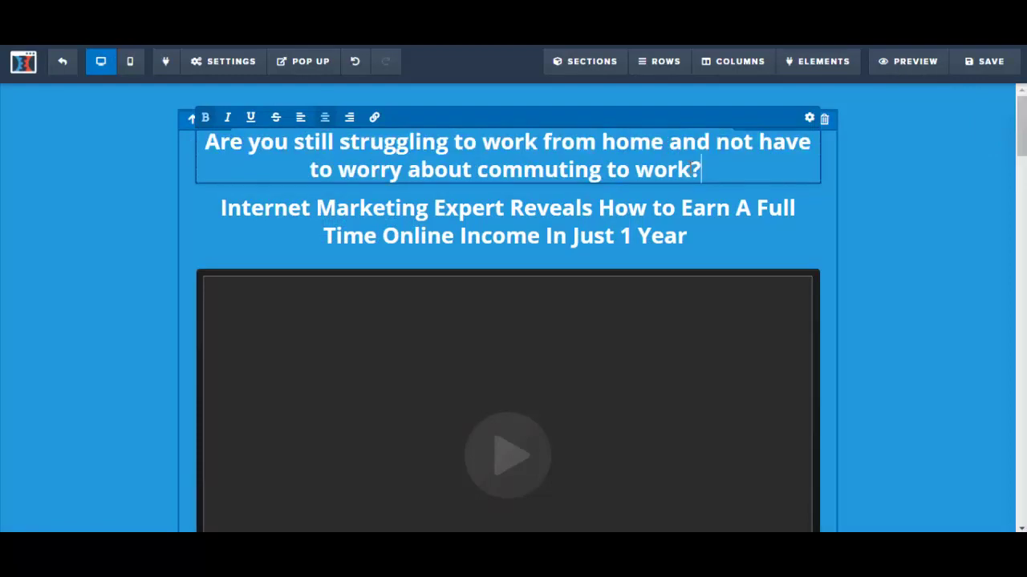
pyautogui.moveTo(205, 143); pyautogui.dragTo(709, 171)
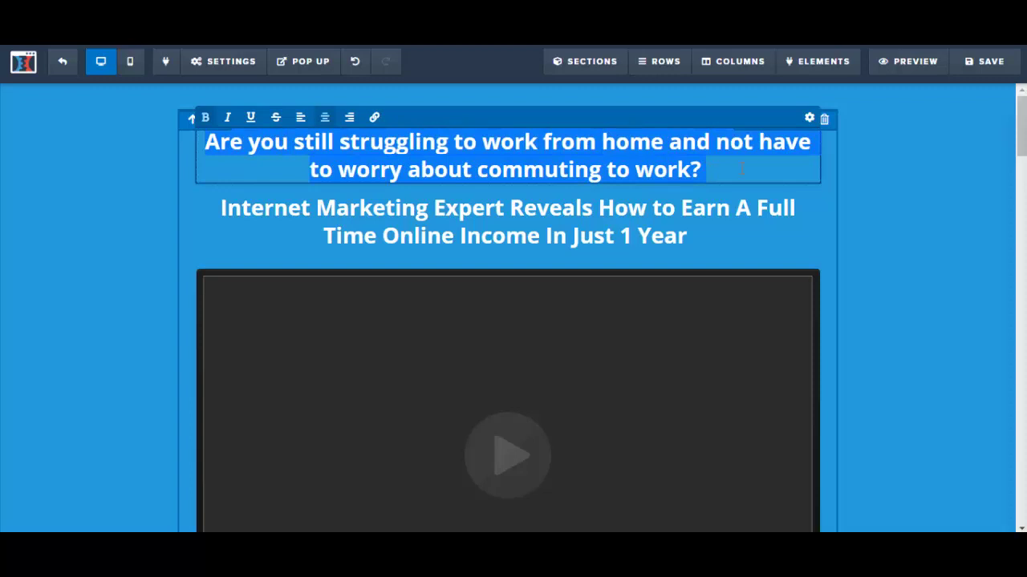
pyautogui.click(810, 118)
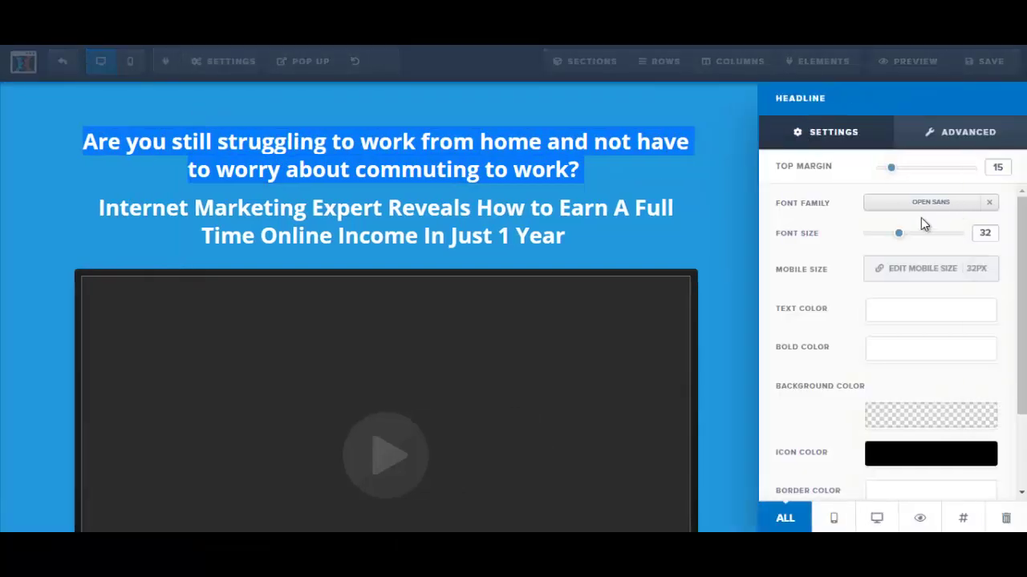
pyautogui.moveTo(900, 240); pyautogui.dragTo(885, 239)
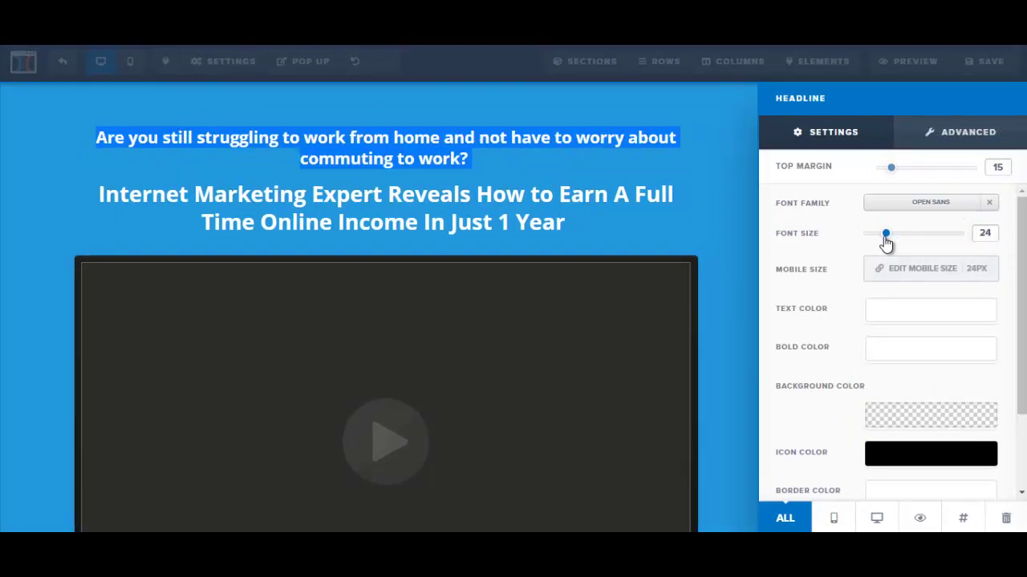
pyautogui.click(619, 218)
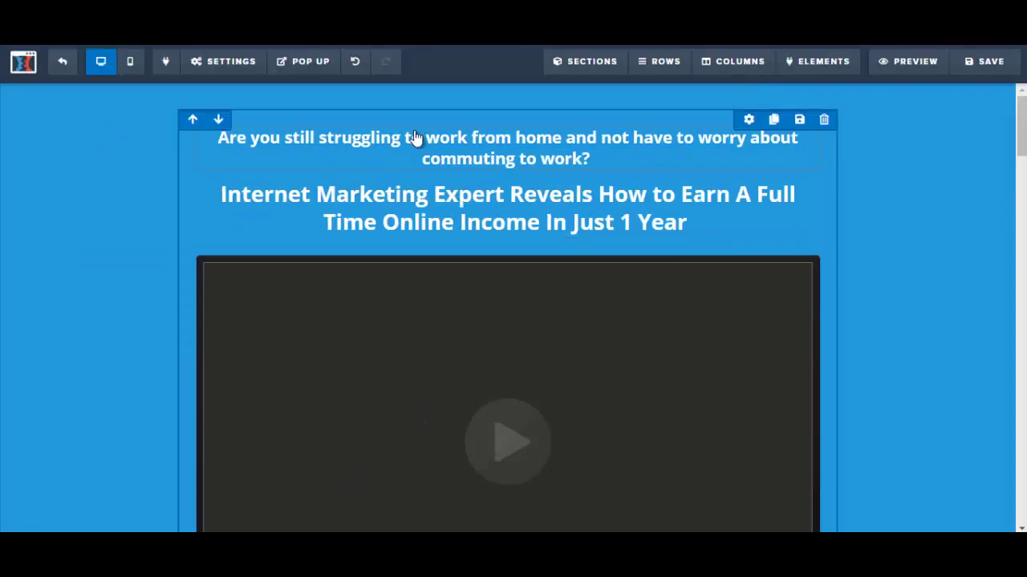
# Recolour the question headline dark grey #2d2d2d.
pyautogui.click(217, 138)
pyautogui.moveTo(217, 138); pyautogui.dragTo(639, 152)
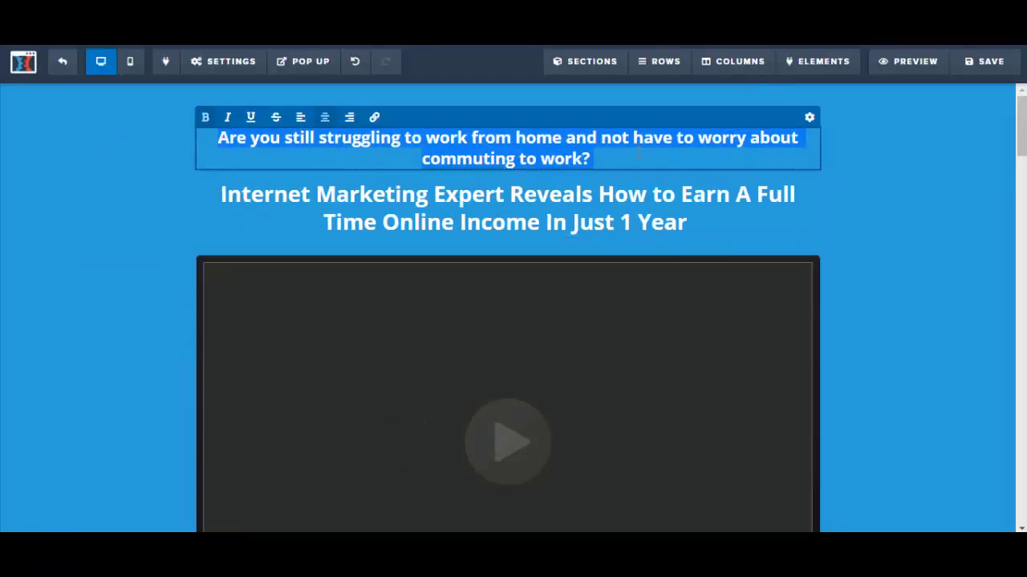
pyautogui.click(808, 120)
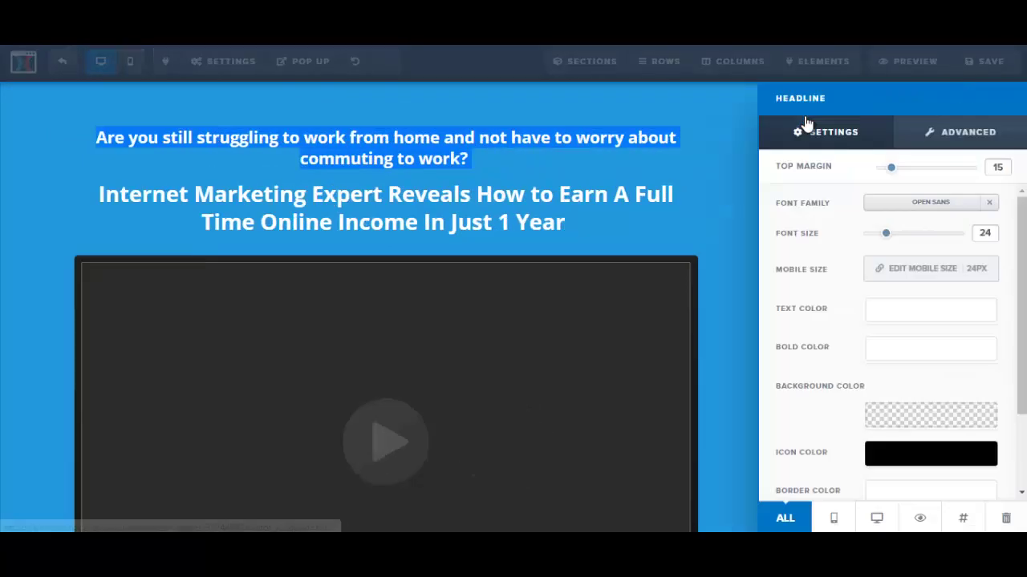
pyautogui.click(899, 314)
pyautogui.click(796, 356)
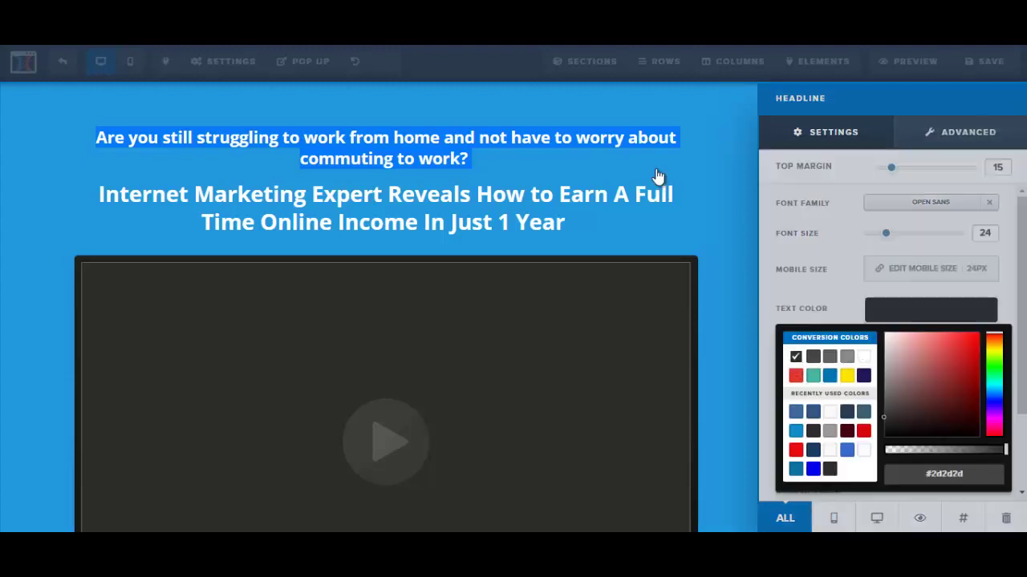
pyautogui.click(656, 176)
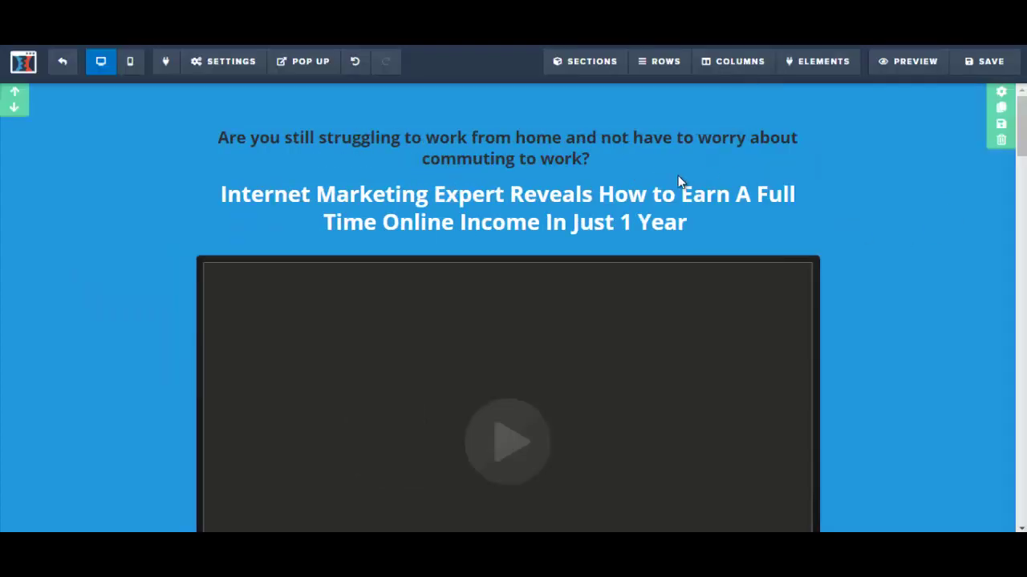
pyautogui.click(556, 210)
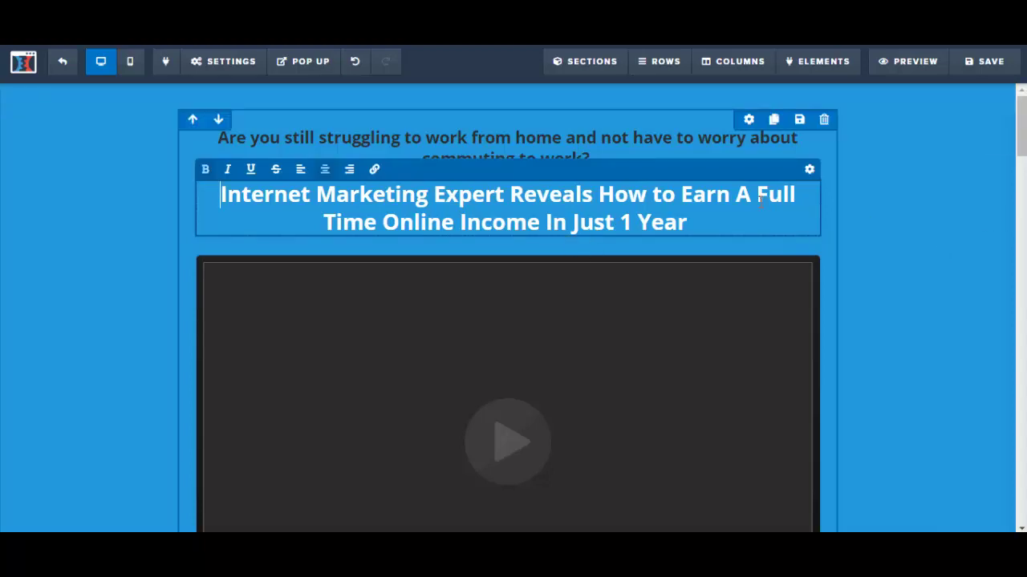
# Enlarge the white main headline to font size 52 so it wraps onto three lines.
pyautogui.click(810, 173)
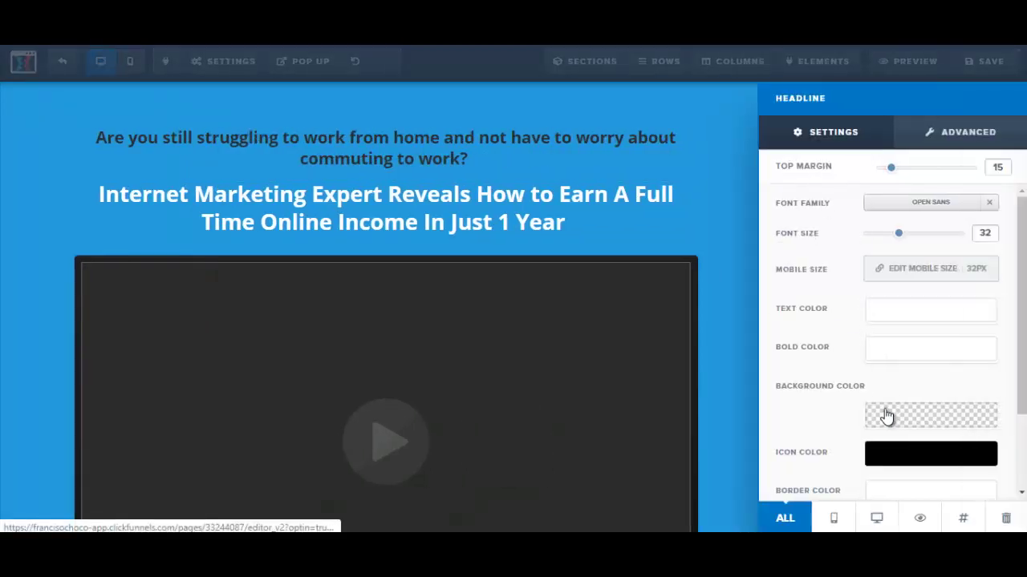
pyautogui.moveTo(900, 243); pyautogui.dragTo(930, 242)
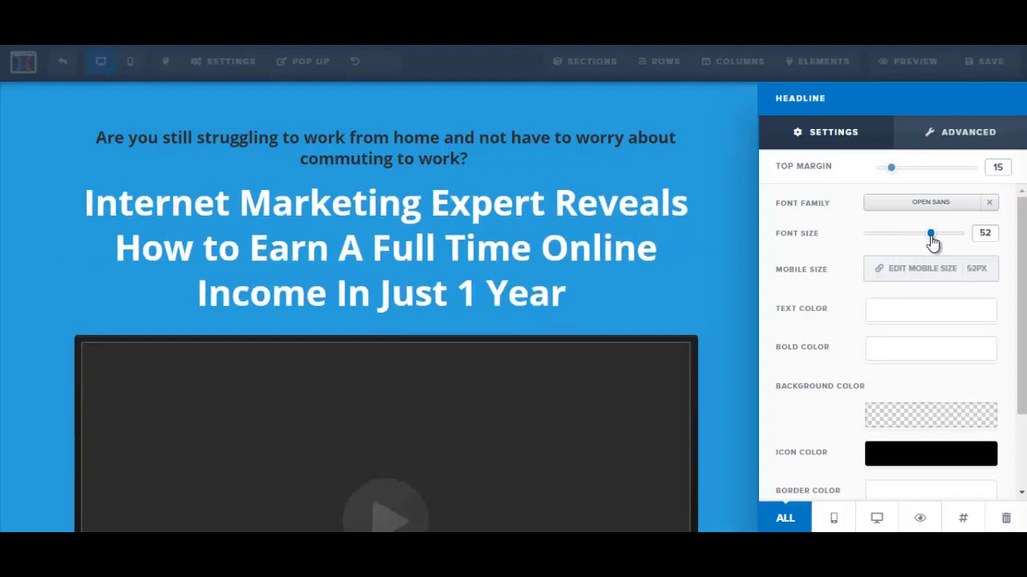
pyautogui.click(740, 274)
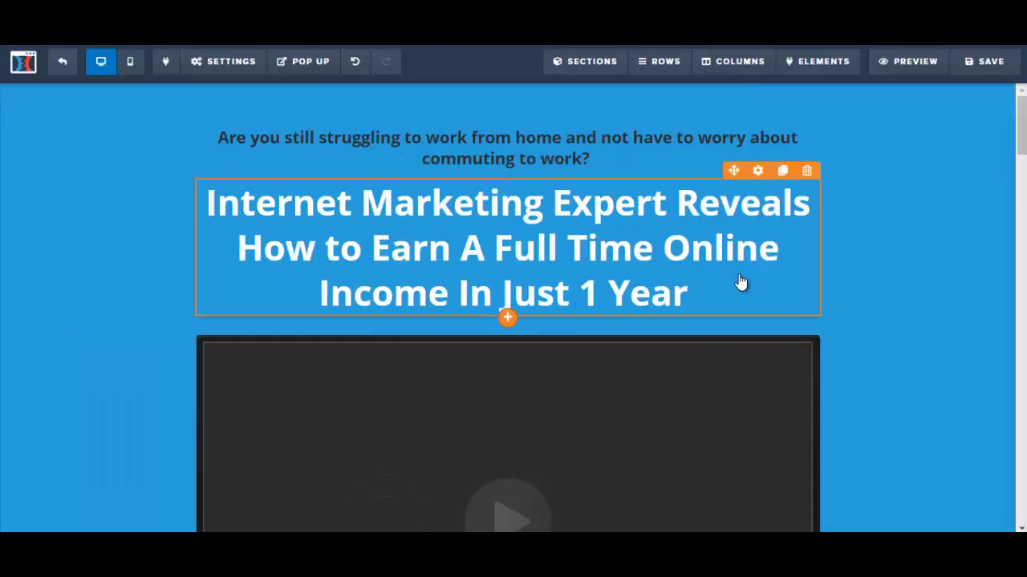
# Give the page SEO title 'testing' and description 'demo', then close the SEO Meta Data panel.
pyautogui.click(970, 71)
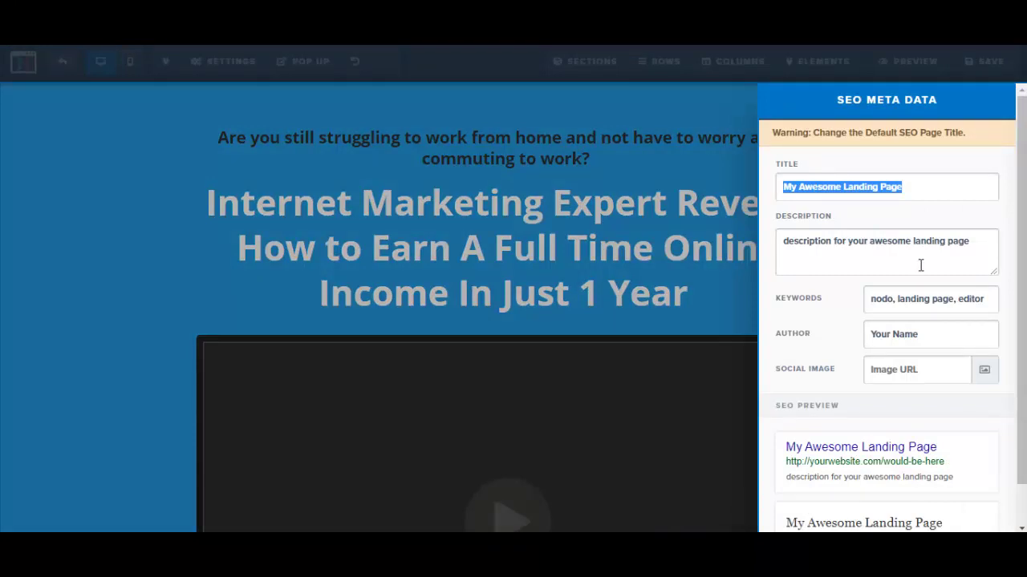
pyautogui.write('testing')
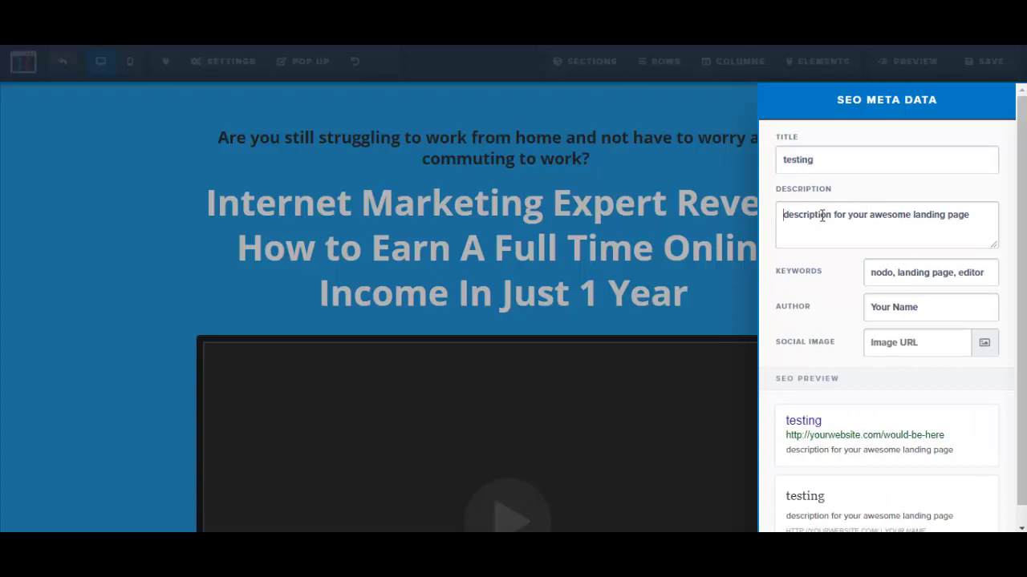
pyautogui.moveTo(822, 216); pyautogui.dragTo(979, 210)
pyautogui.write('demo')
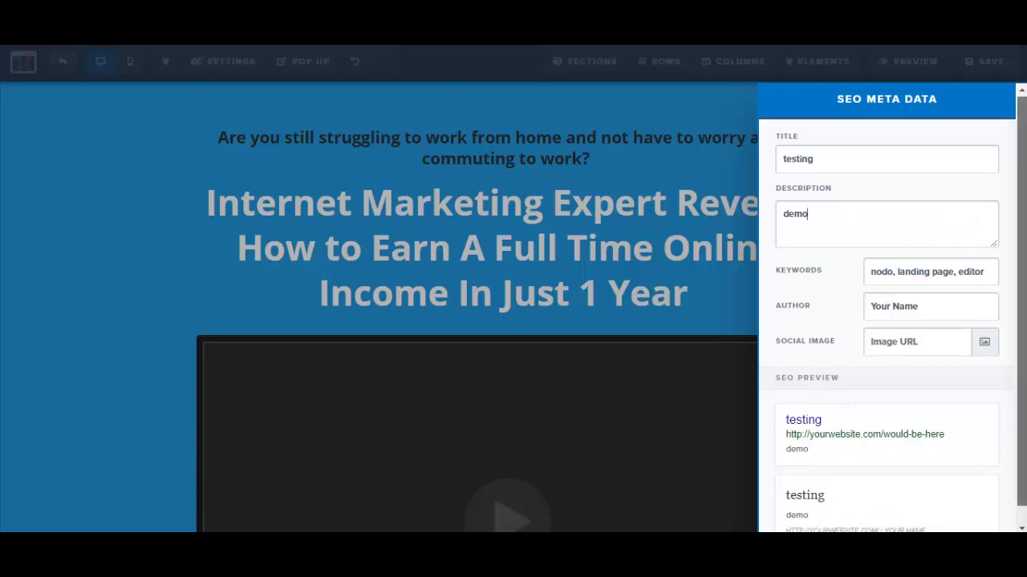
pyautogui.scroll(-1, 1023, 466)
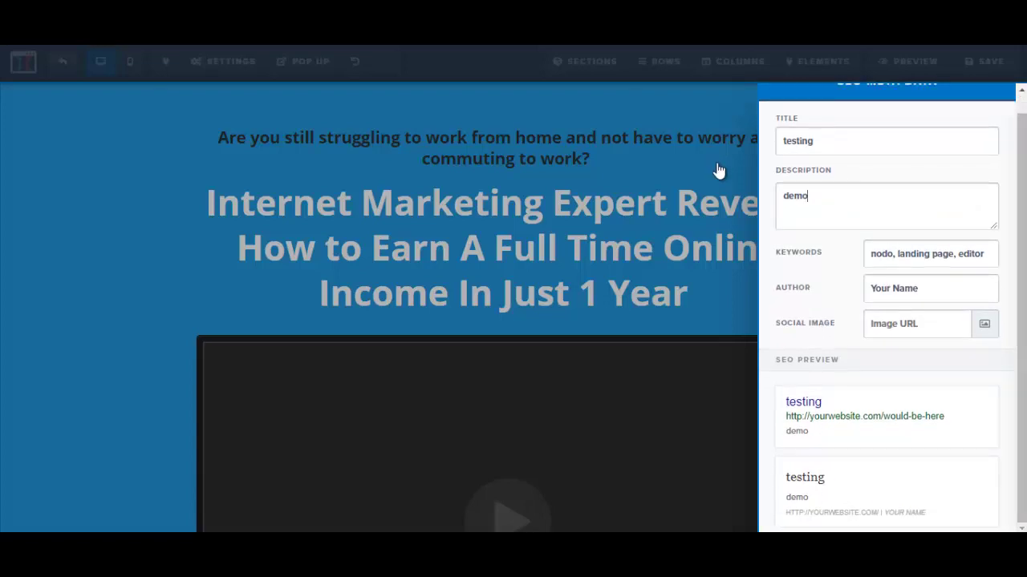
pyautogui.click(719, 170)
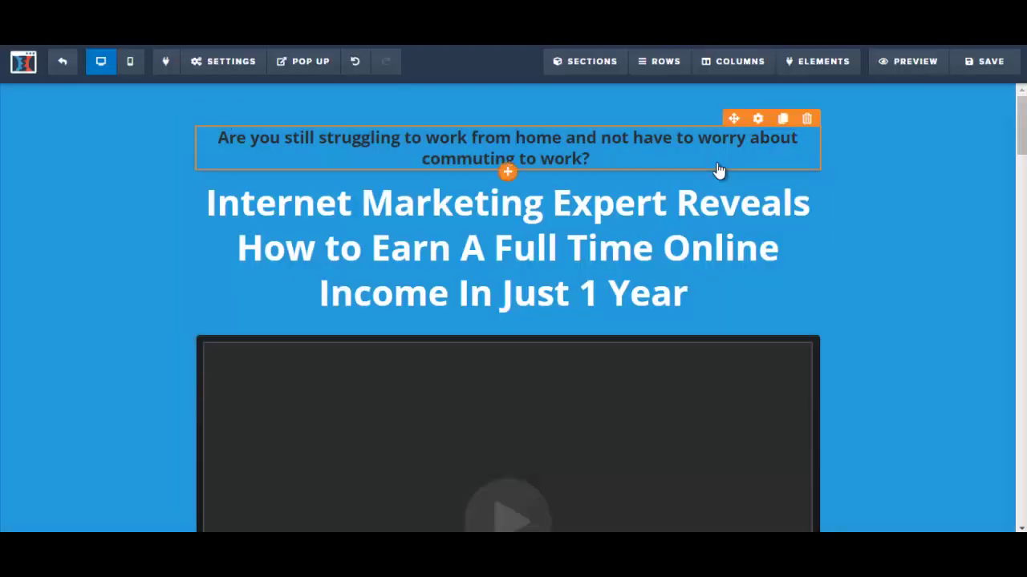
# Delete the video block under the headline, confirm, and save the page.
pyautogui.click(991, 63)
pyautogui.scroll(-2, 914, 185)
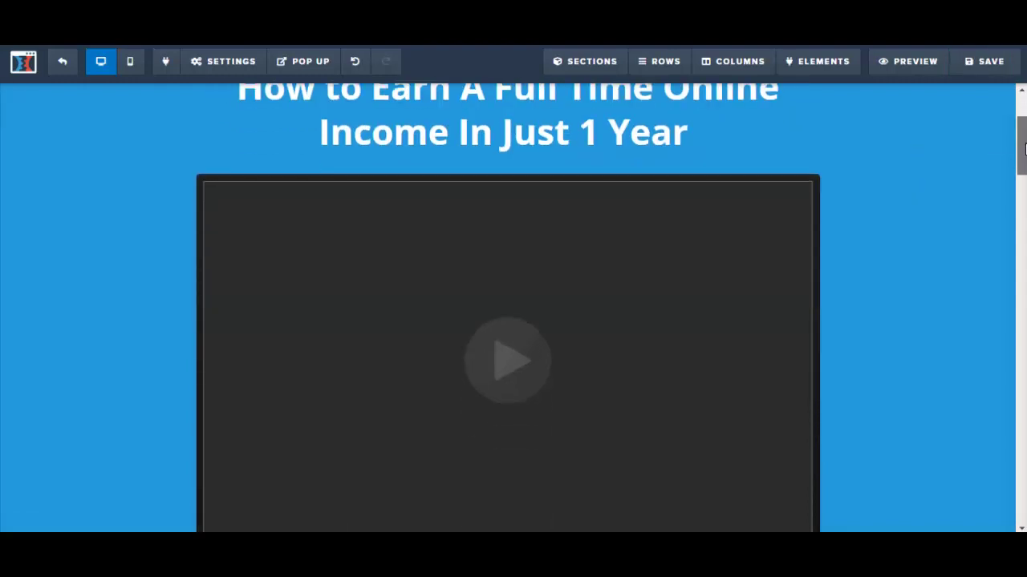
pyautogui.moveTo(716, 280)
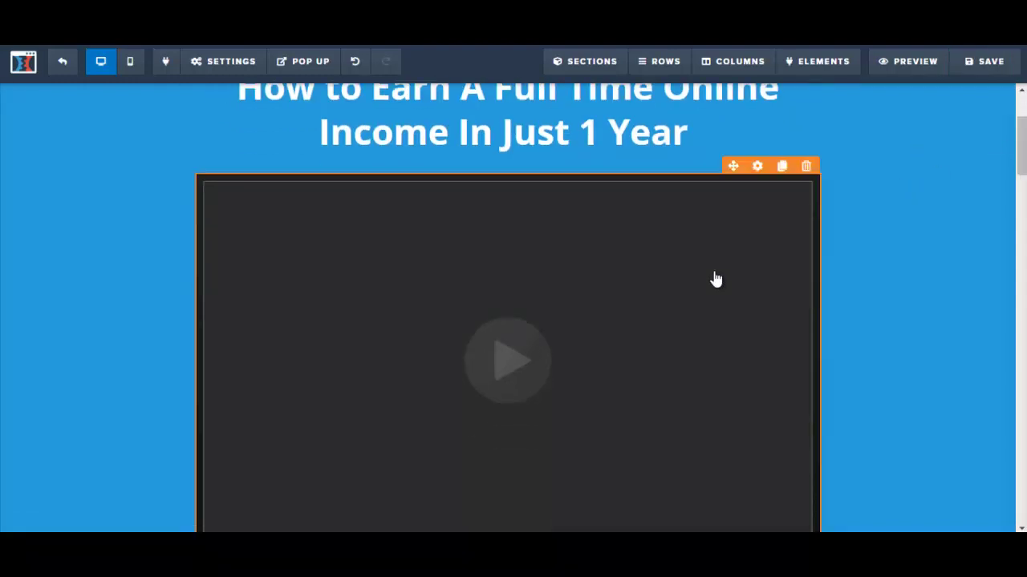
pyautogui.click(807, 167)
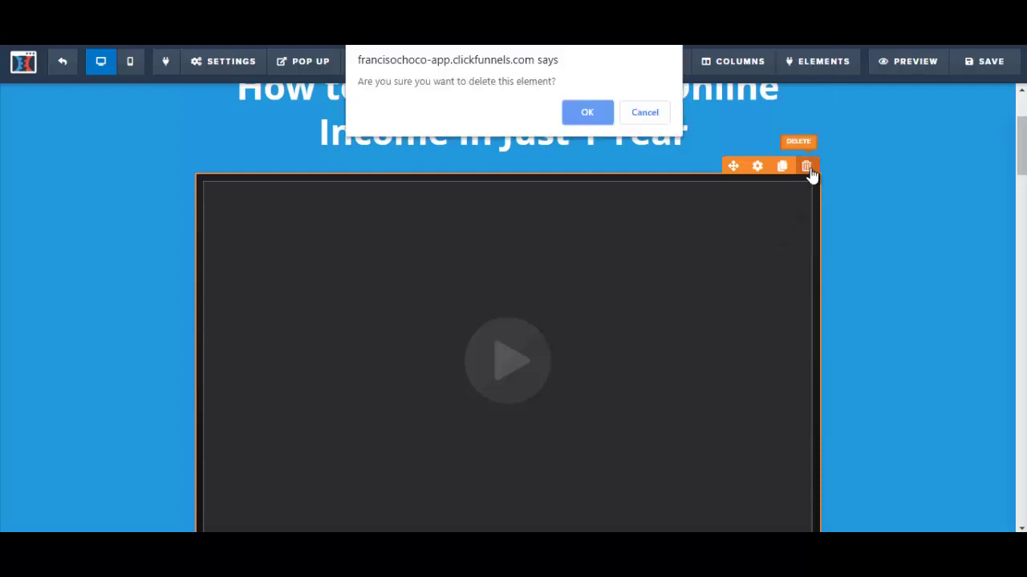
pyautogui.click(587, 113)
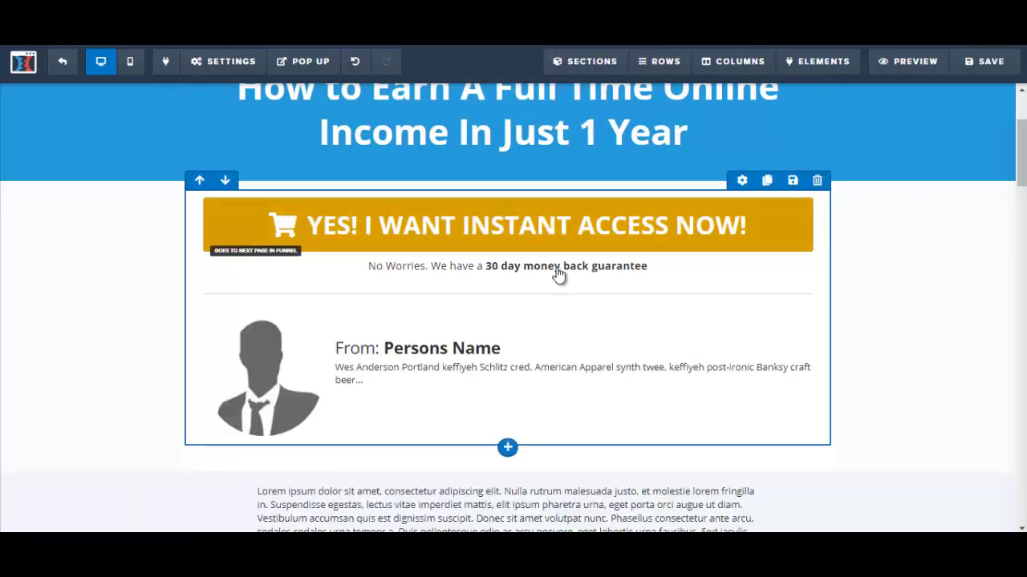
pyautogui.click(972, 63)
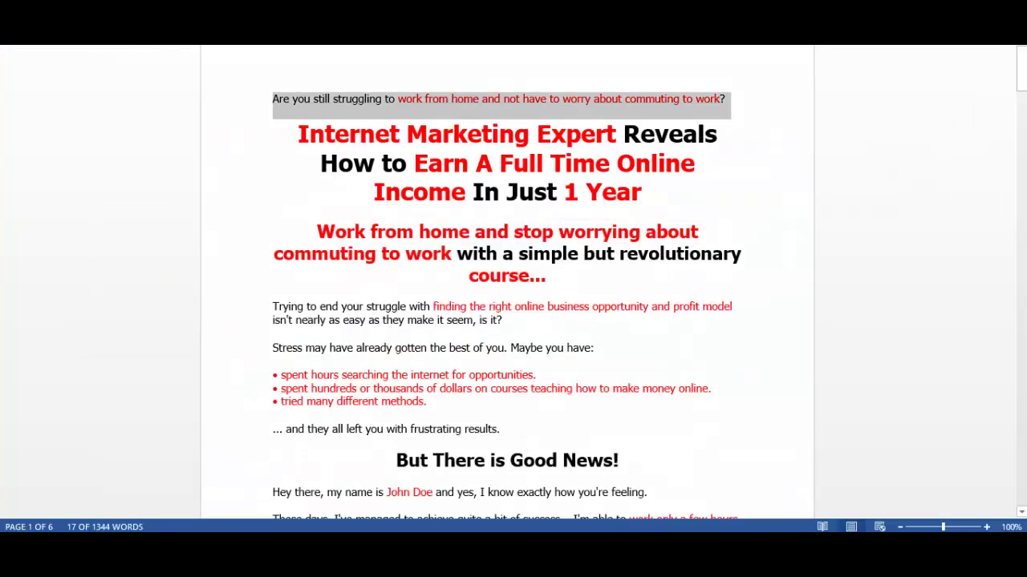
pyautogui.scroll(-1, 436, 206)
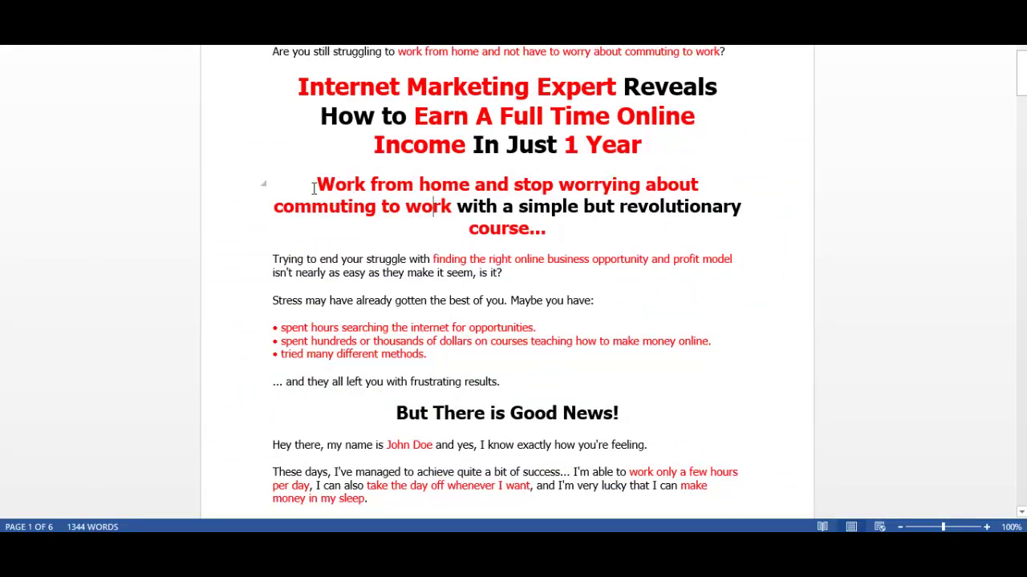
# Select the Word paragraph from 'Work from home' through 'course...'.
pyautogui.moveTo(315, 182); pyautogui.dragTo(549, 226)
pyautogui.hotkey('ctrl', 'c')
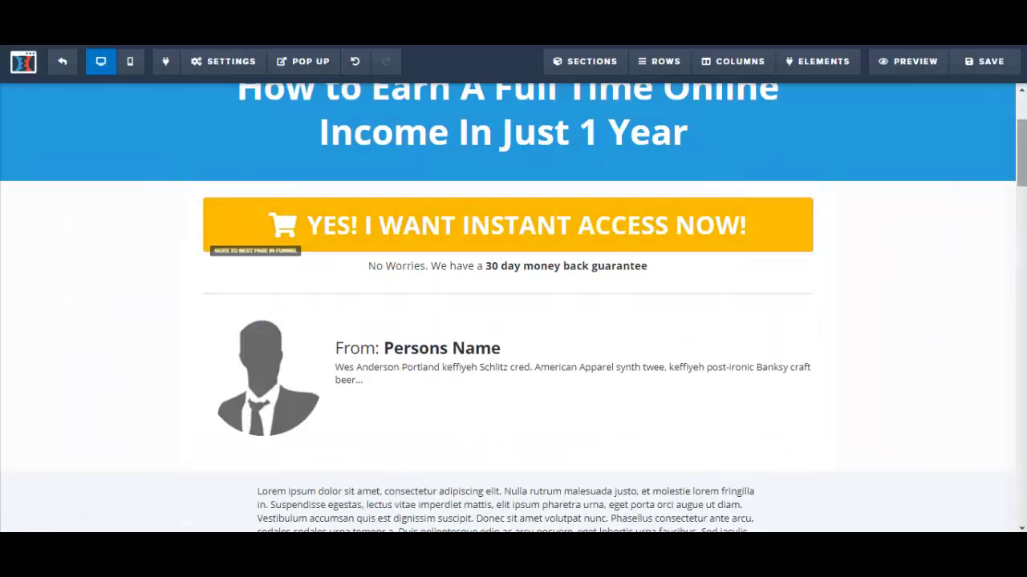
pyautogui.scroll(3, 513, 308)
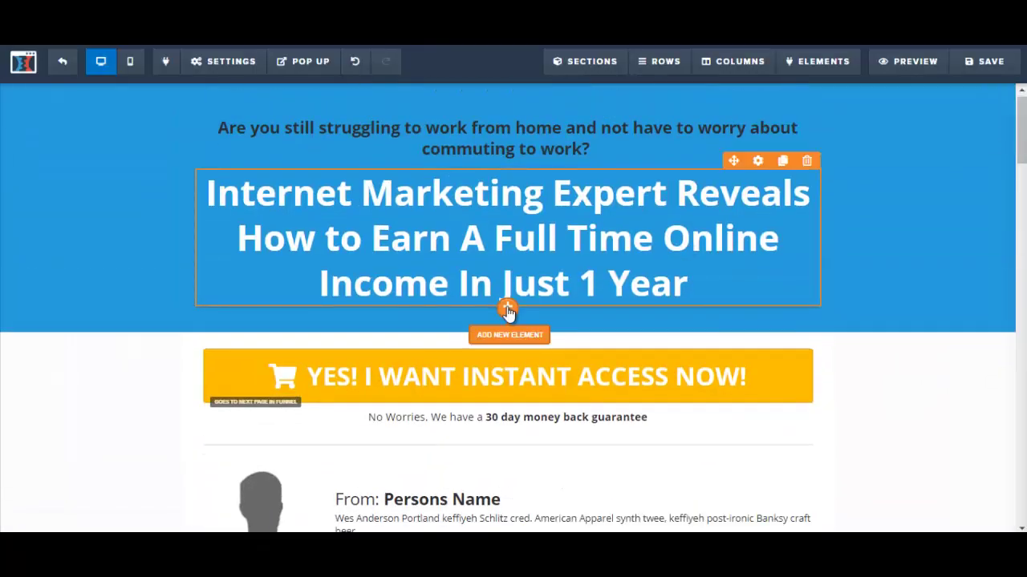
# Insert a Sub-Headline below the main headline and paste the 'Work from home' sentence from Word.
pyautogui.click(508, 310)
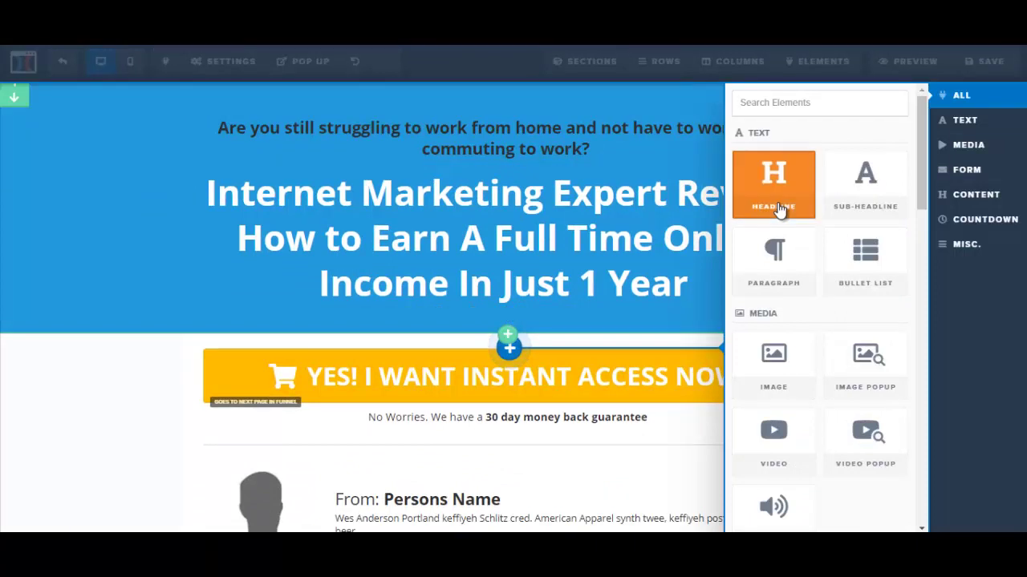
pyautogui.click(877, 199)
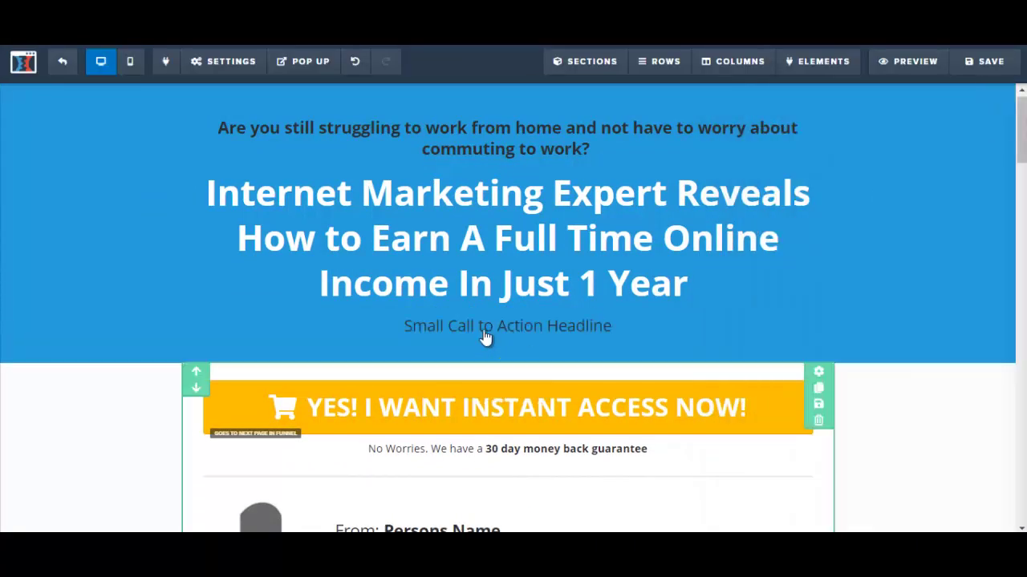
pyautogui.click(482, 328)
pyautogui.moveTo(408, 327); pyautogui.dragTo(620, 321)
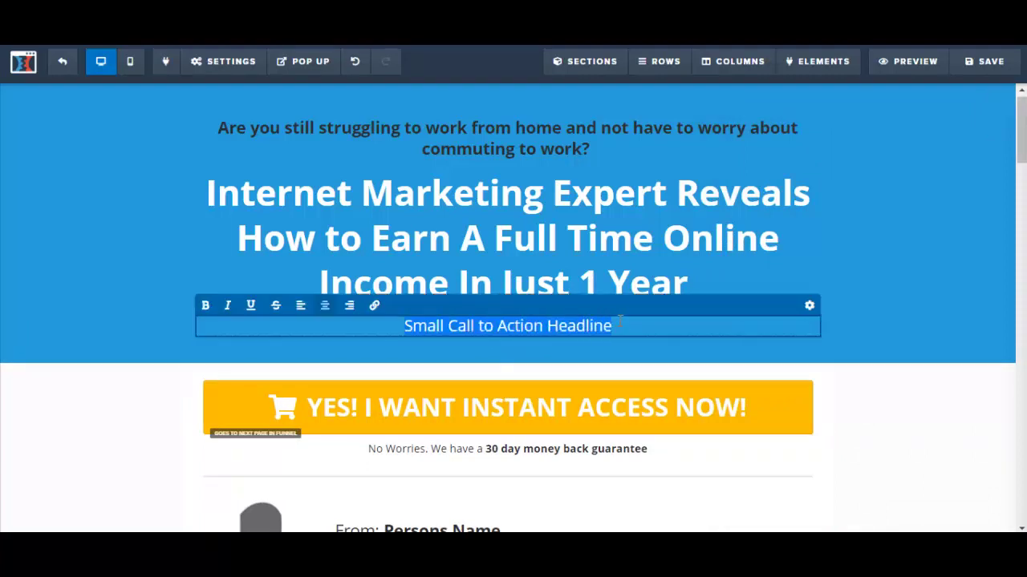
pyautogui.hotkey('ctrl', 'v')
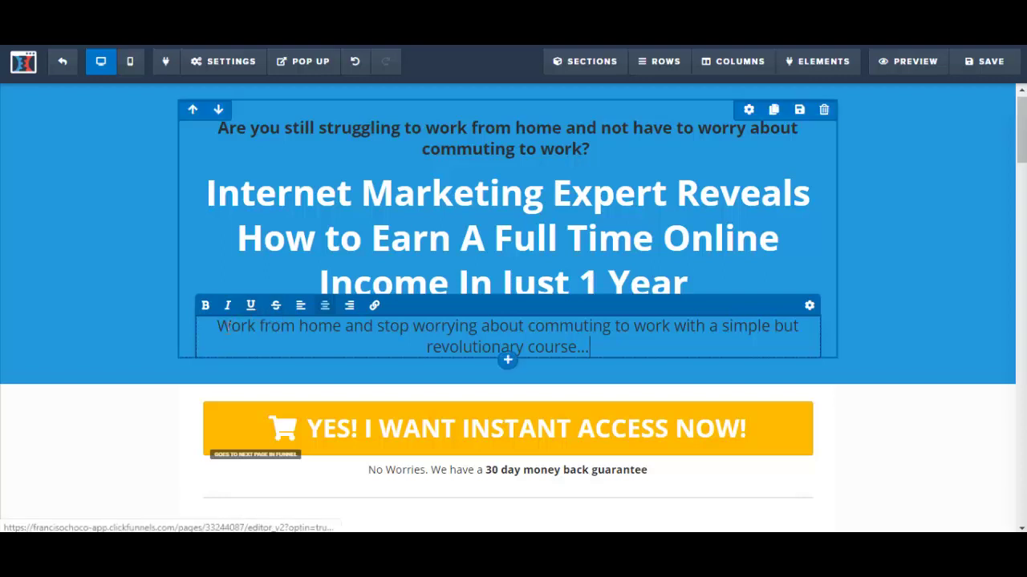
# Make the whole 'Work from home' sub-headline bold.
pyautogui.moveTo(217, 327); pyautogui.dragTo(614, 351)
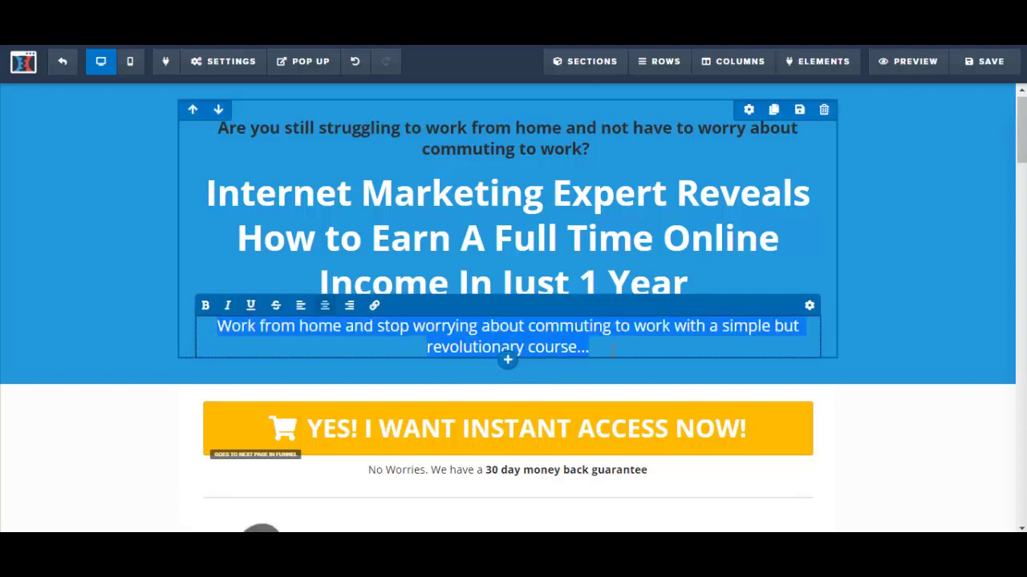
pyautogui.click(205, 307)
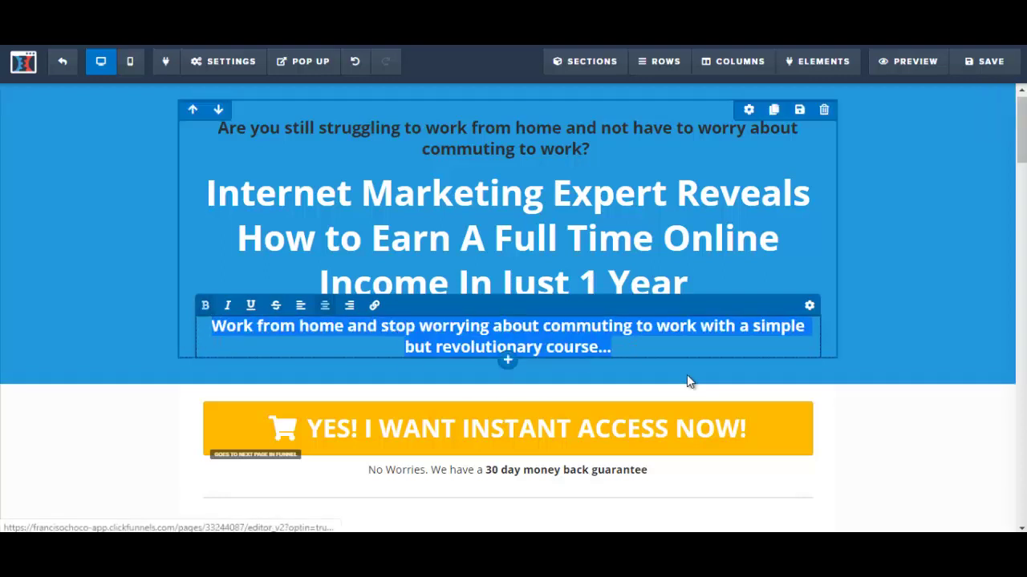
pyautogui.click(862, 314)
pyautogui.moveTo(211, 328); pyautogui.dragTo(405, 327)
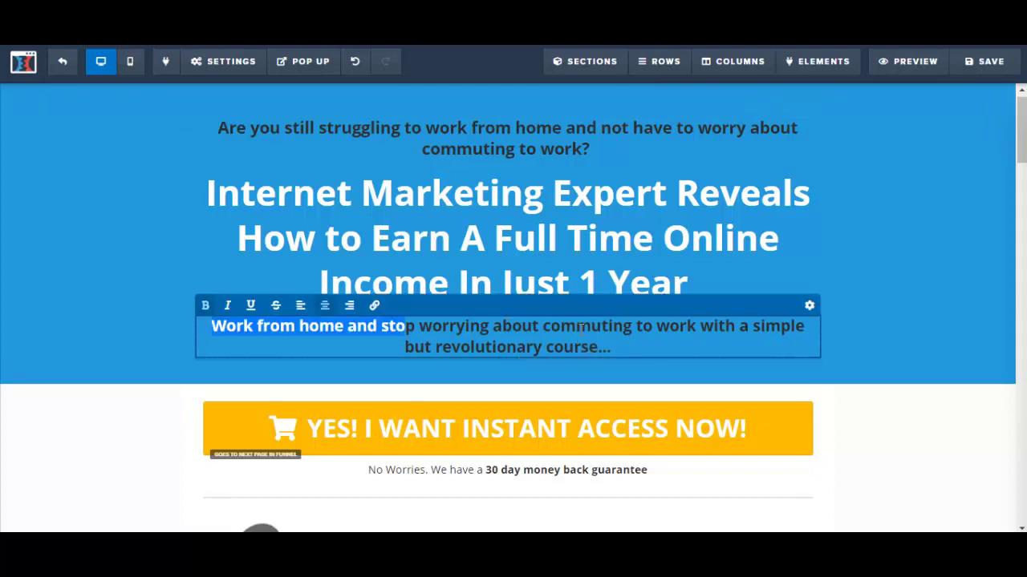
pyautogui.moveTo(580, 327); pyautogui.dragTo(654, 344)
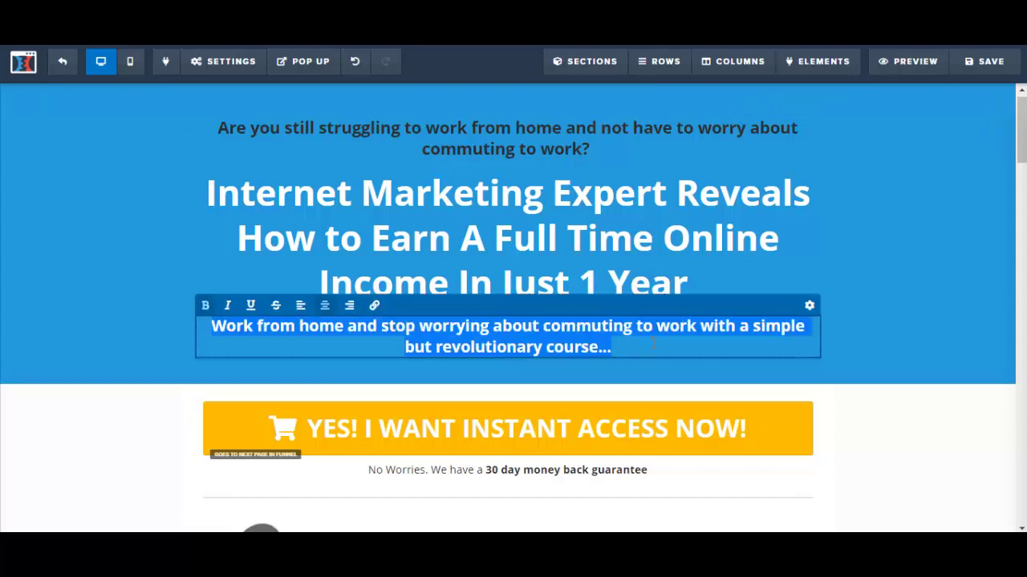
# Colour the sub-headline text red (#e43b2c) using the Conversion Colors swatch.
pyautogui.click(811, 311)
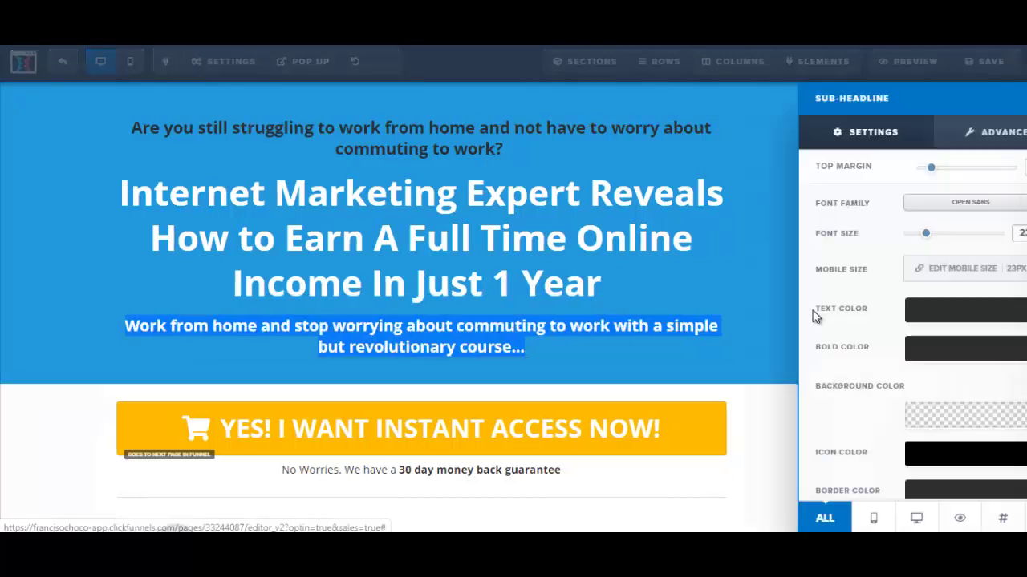
pyautogui.click(901, 312)
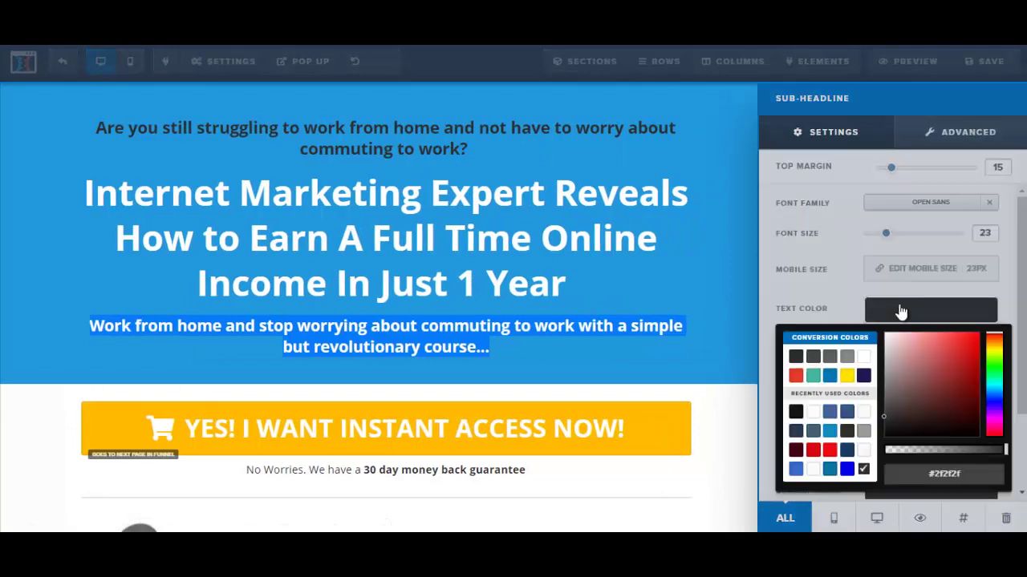
pyautogui.click(796, 376)
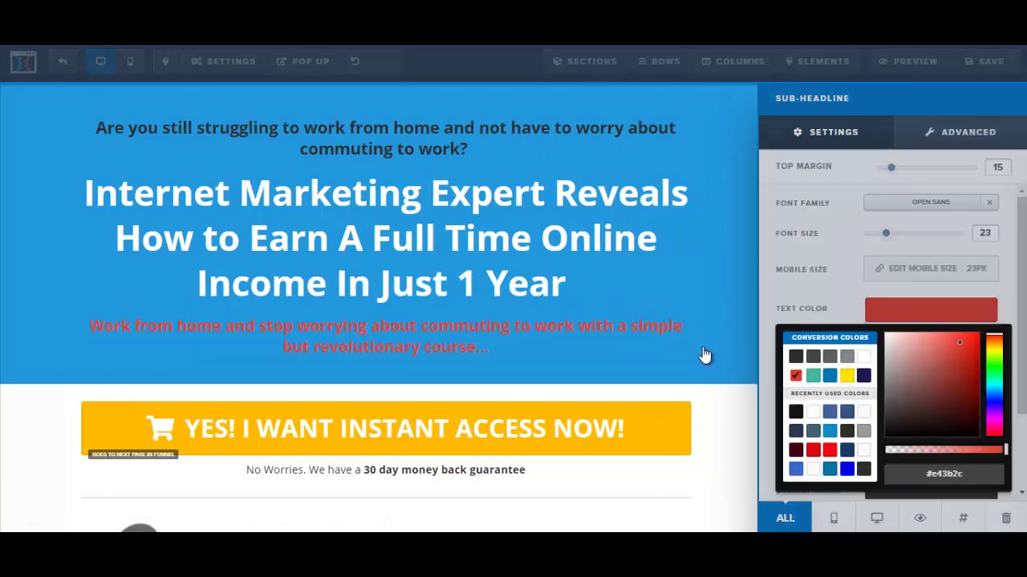
pyautogui.click(703, 355)
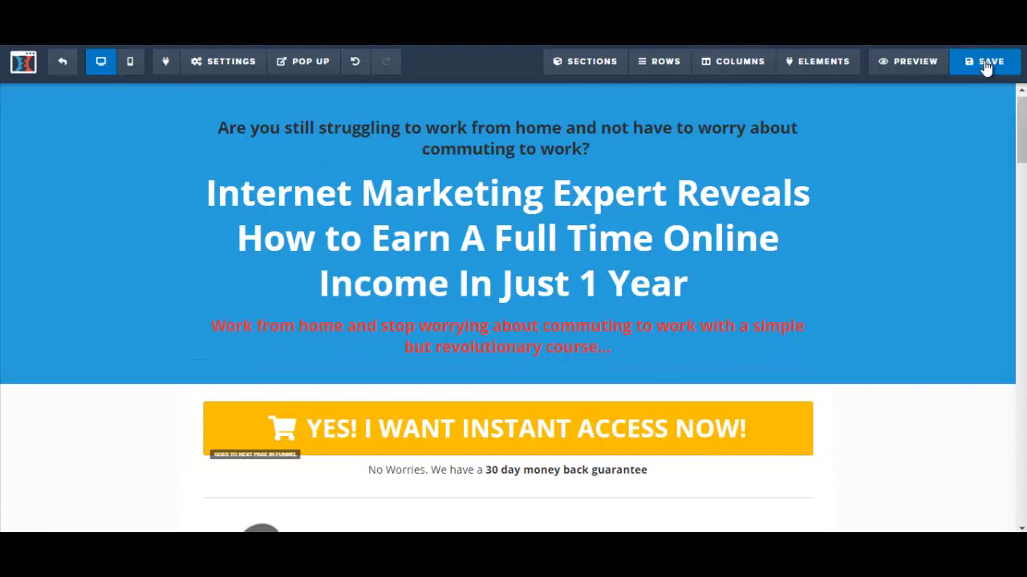